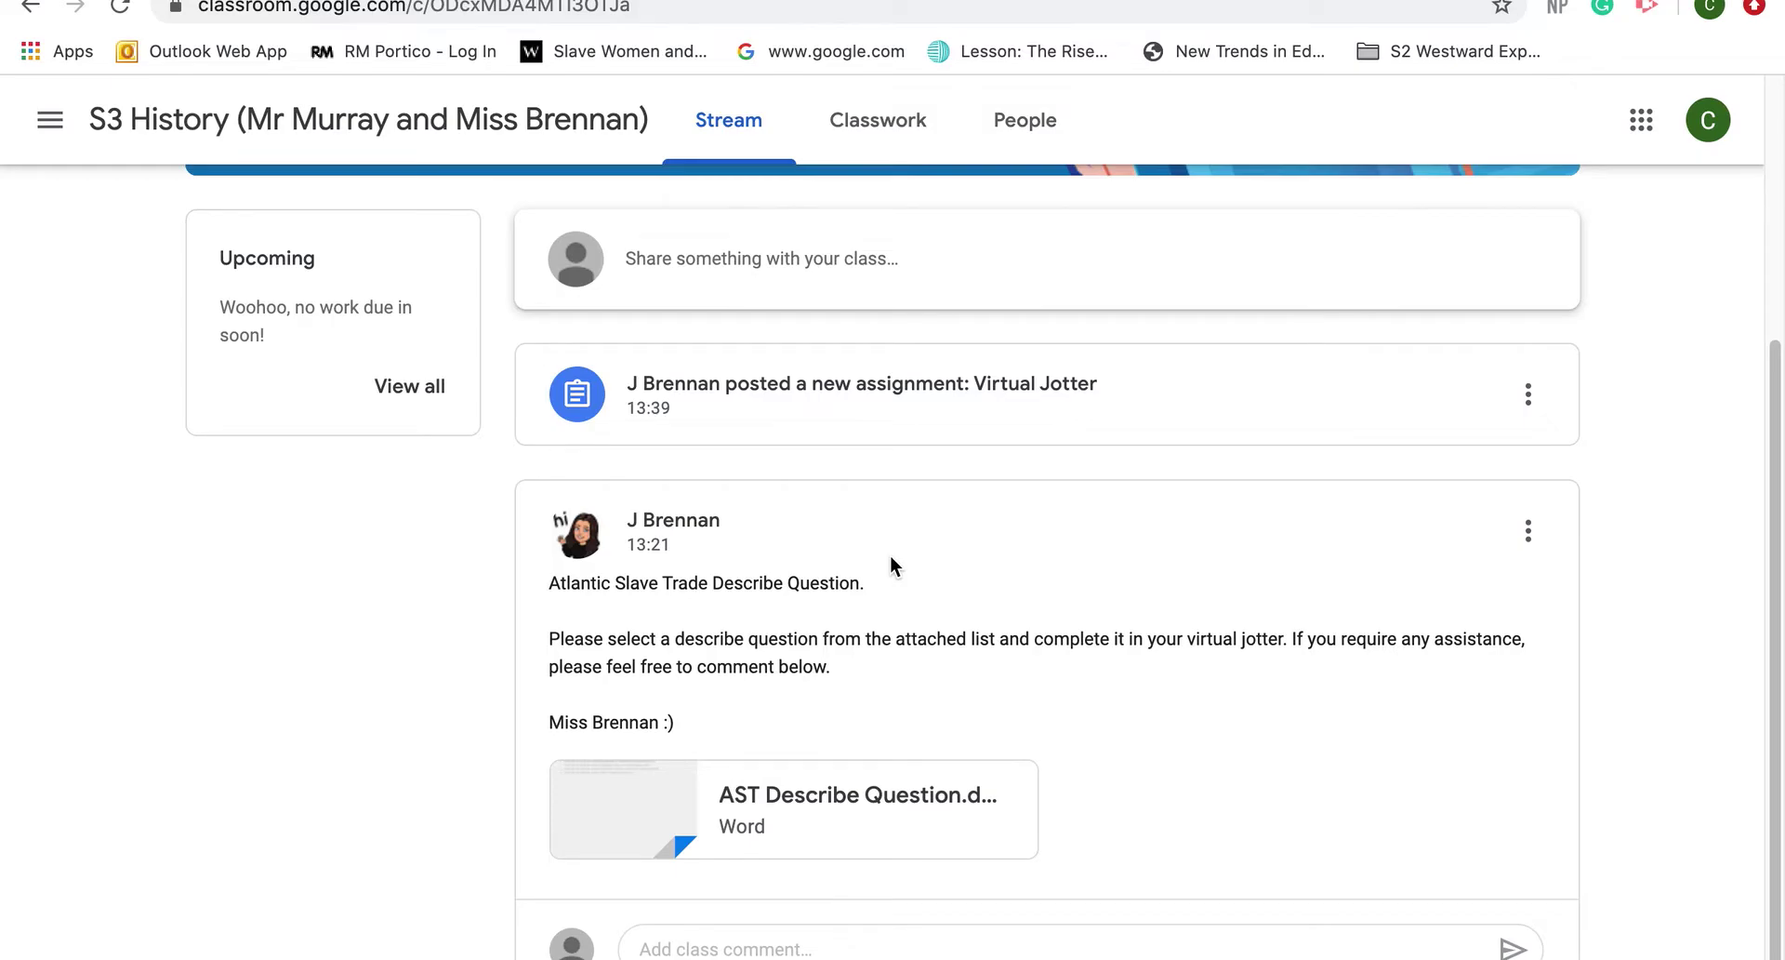
Step: Look over the class stream from the banner down to the Atlantic Slave Trade Describe Question post
scroll(890, 558, "up", 4)
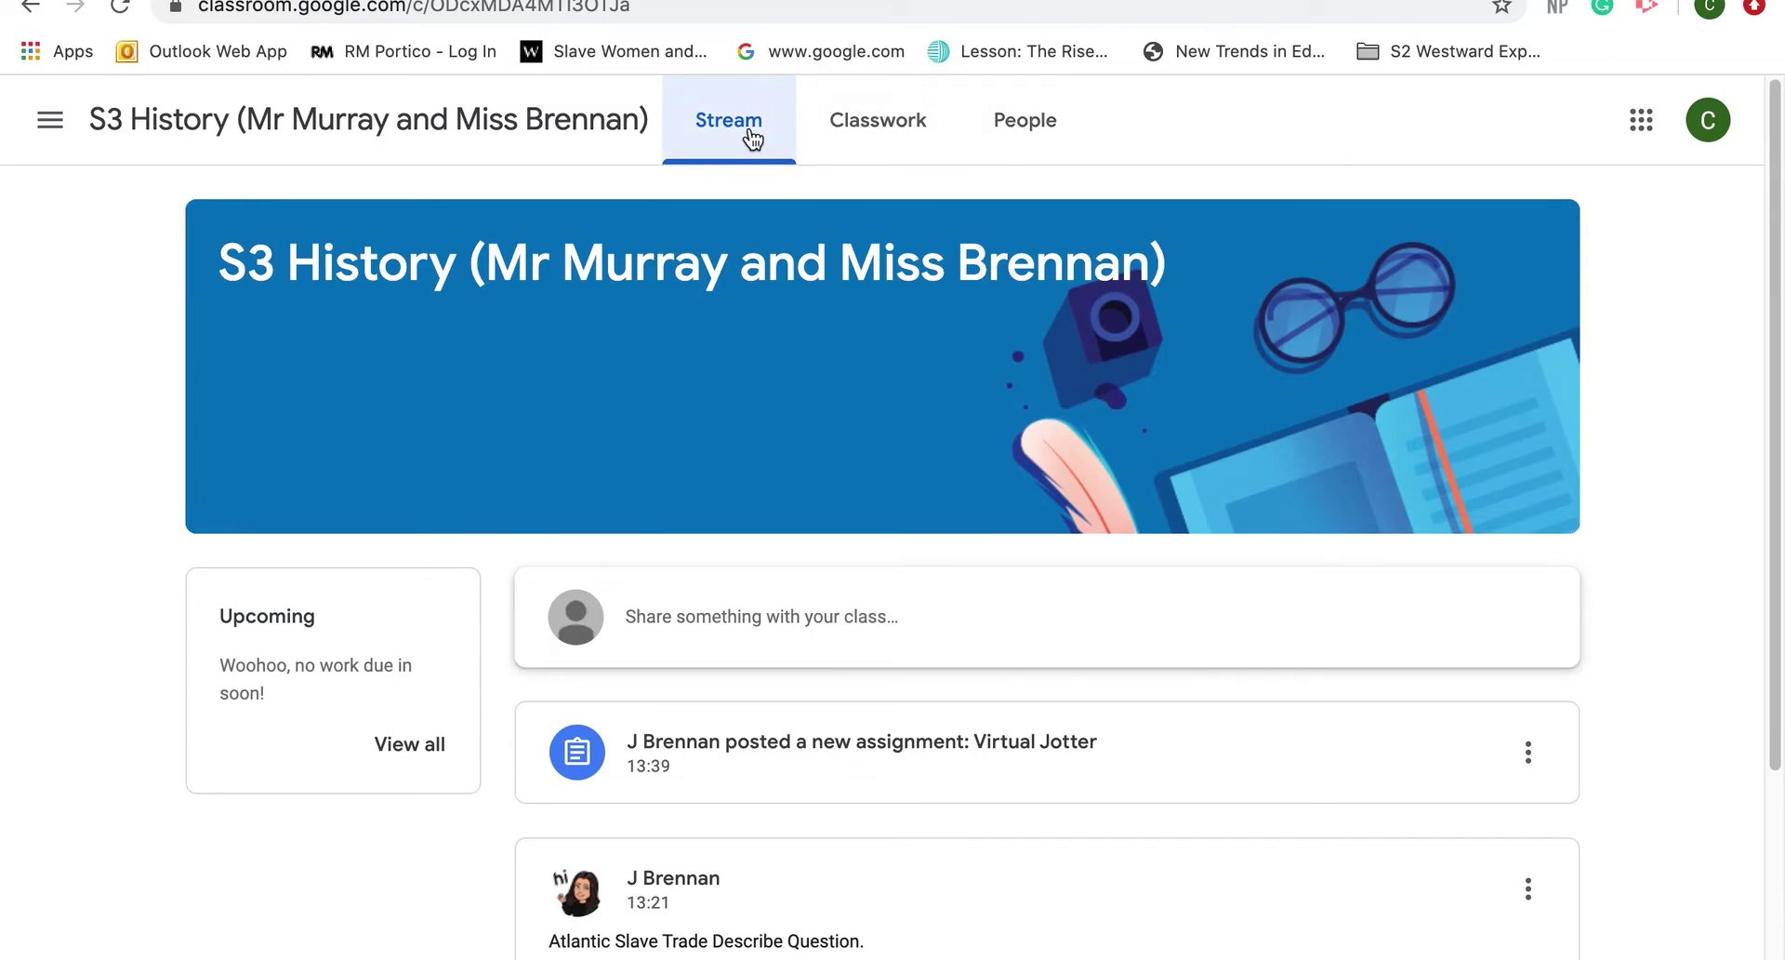
scroll(749, 581, "down", 4)
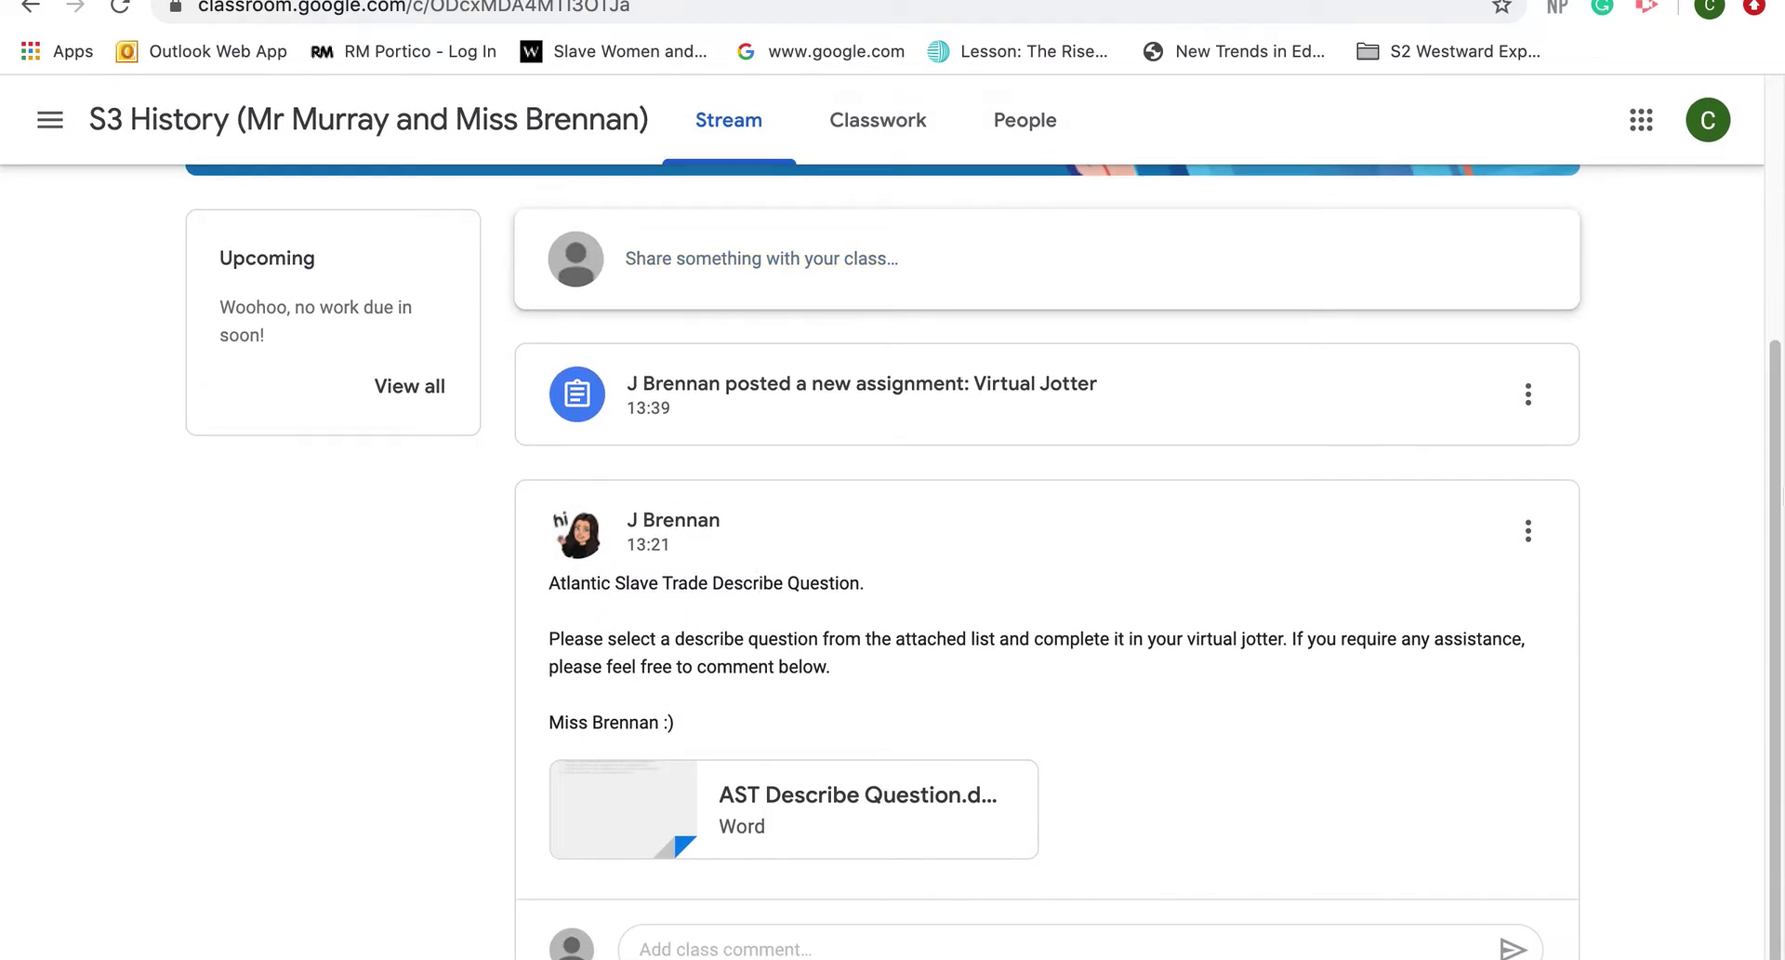
scroll(1650, 496, "up", 4)
scroll(1649, 497, "down", 4)
scroll(1702, 426, "up", 4)
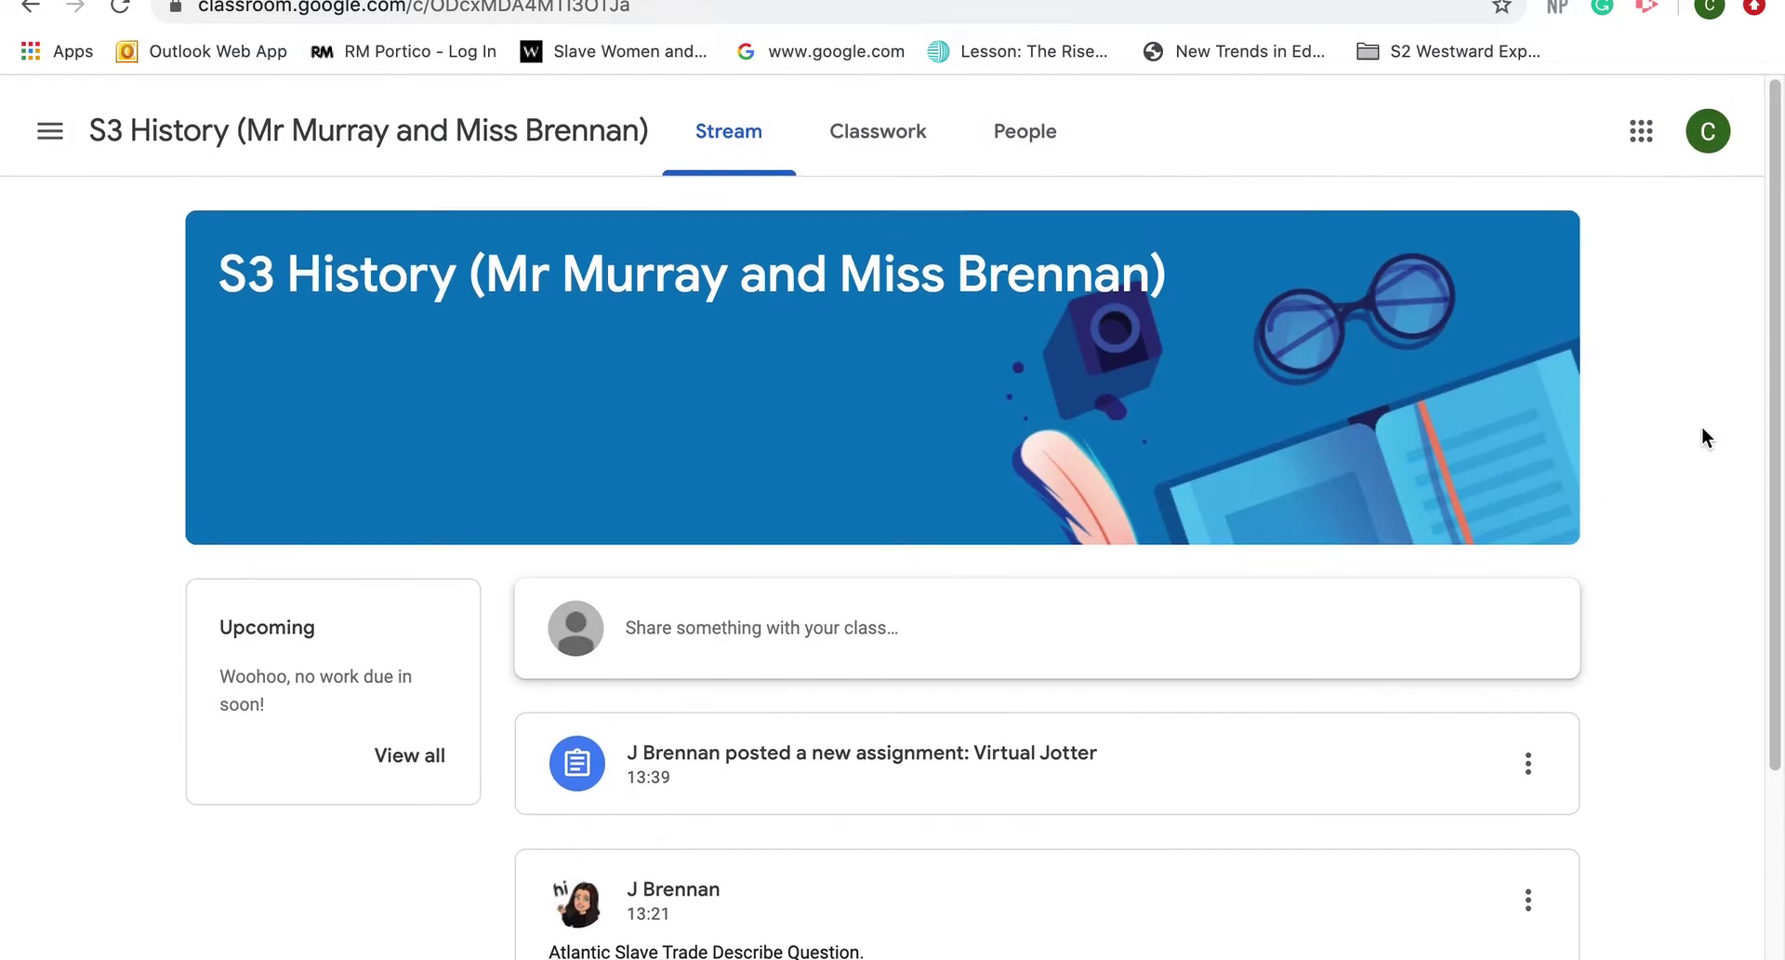
scroll(1701, 425, "down", 4)
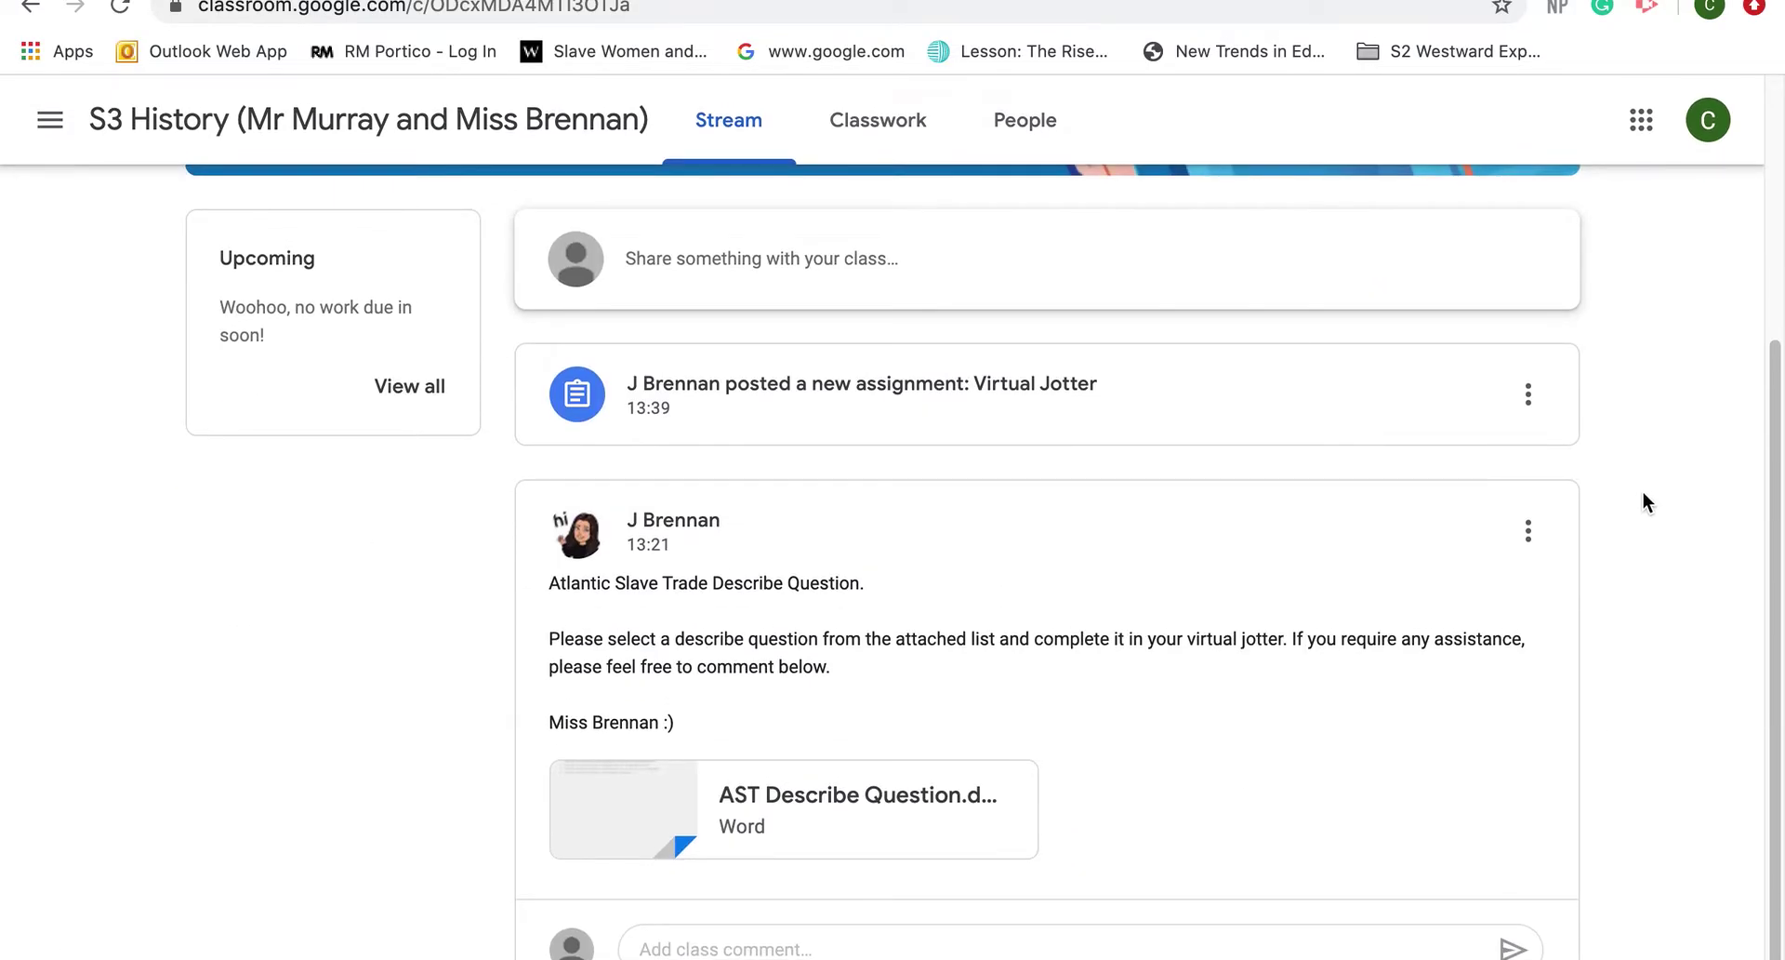
Step: View the class's Classwork page with the Virtual Jotter topic and its People page with the teacher list
left_click(889, 145)
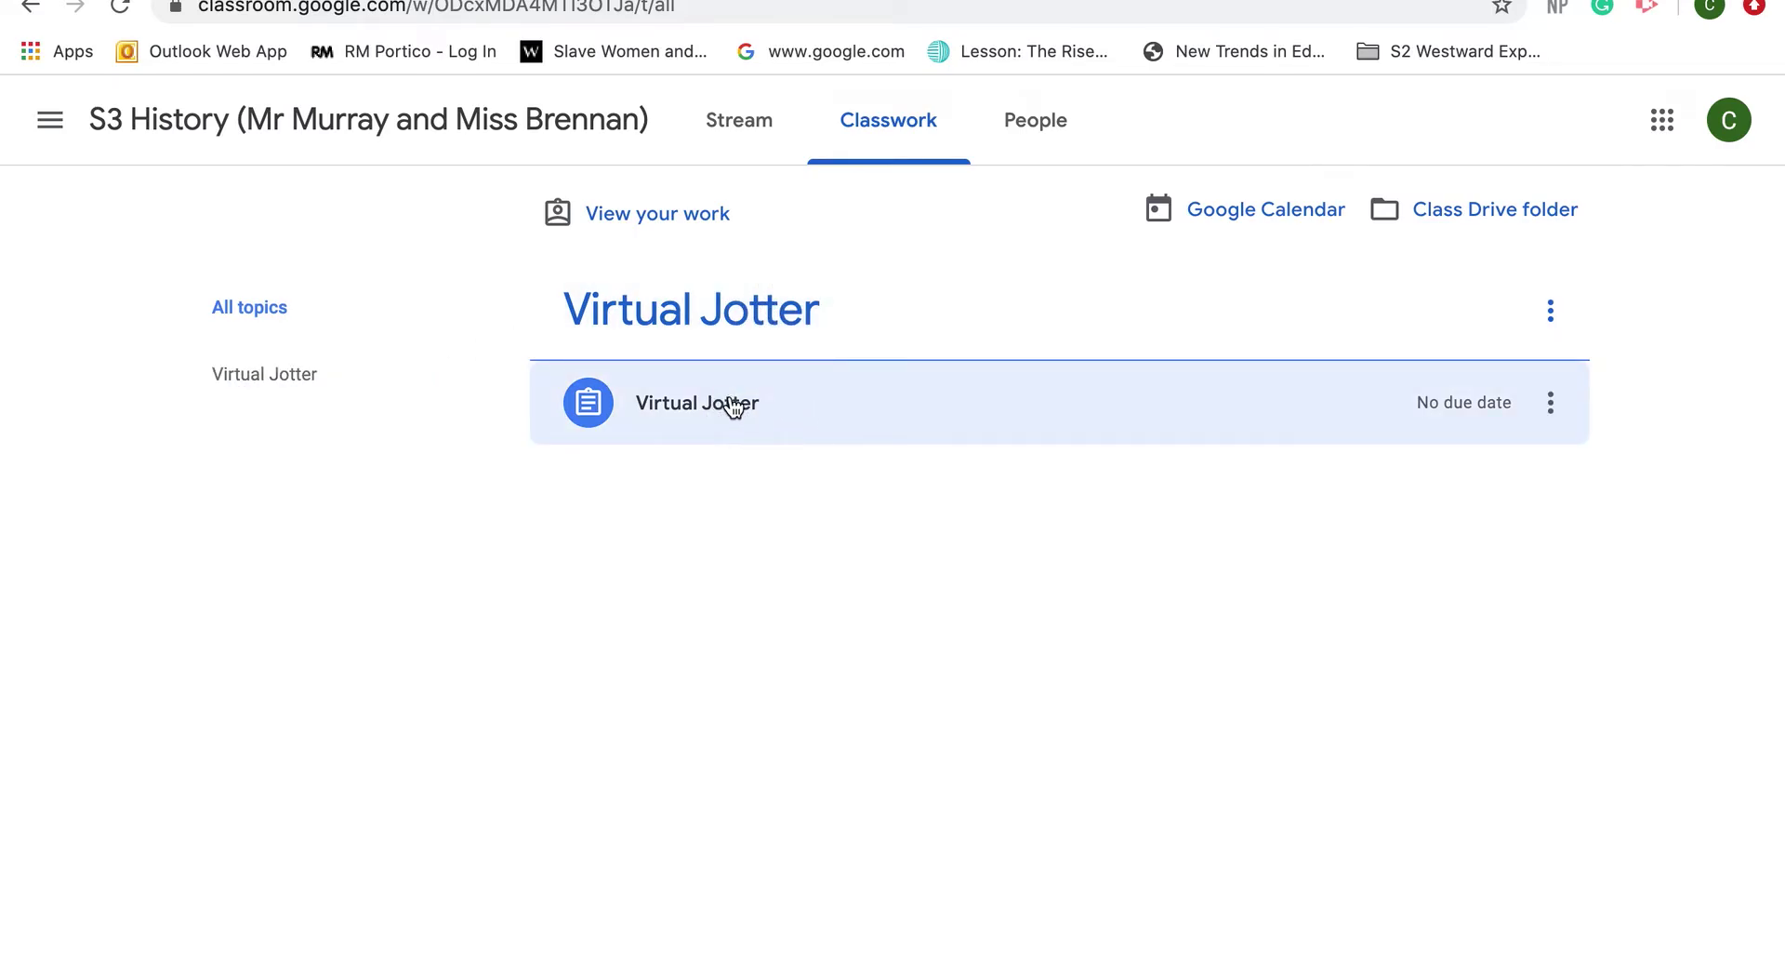
left_click(1031, 137)
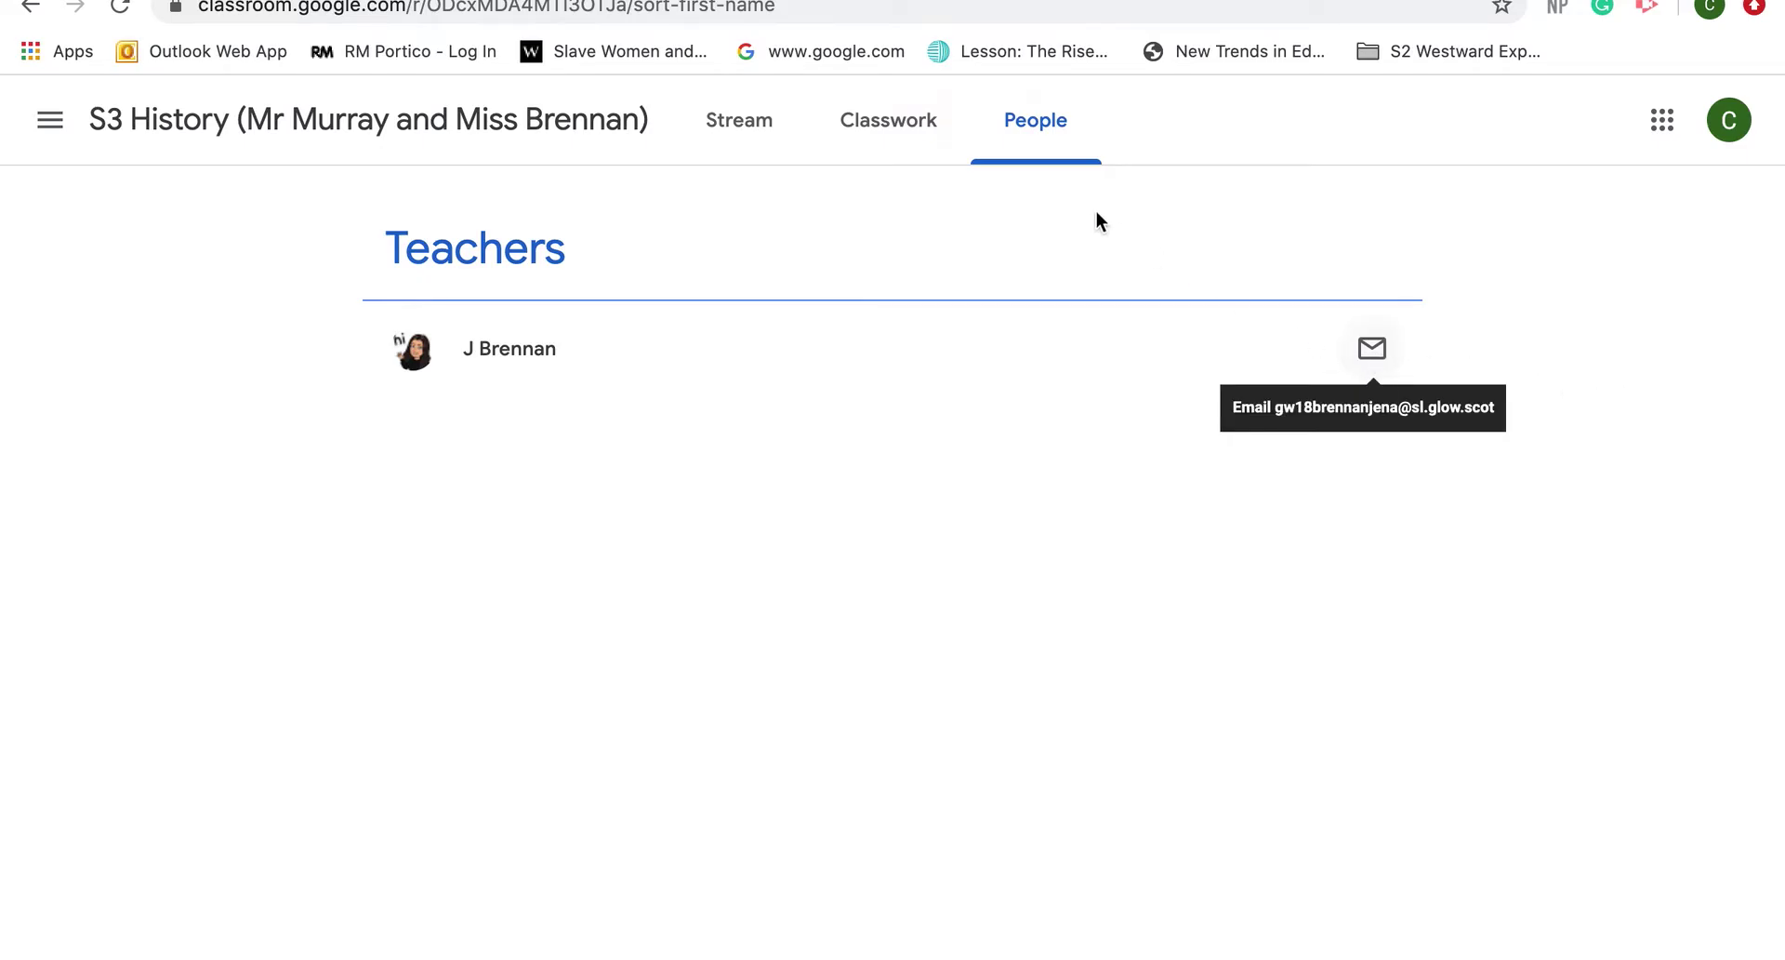
Step: Return to the class stream, read the attached AST Describe Question document and close its preview
left_click(763, 124)
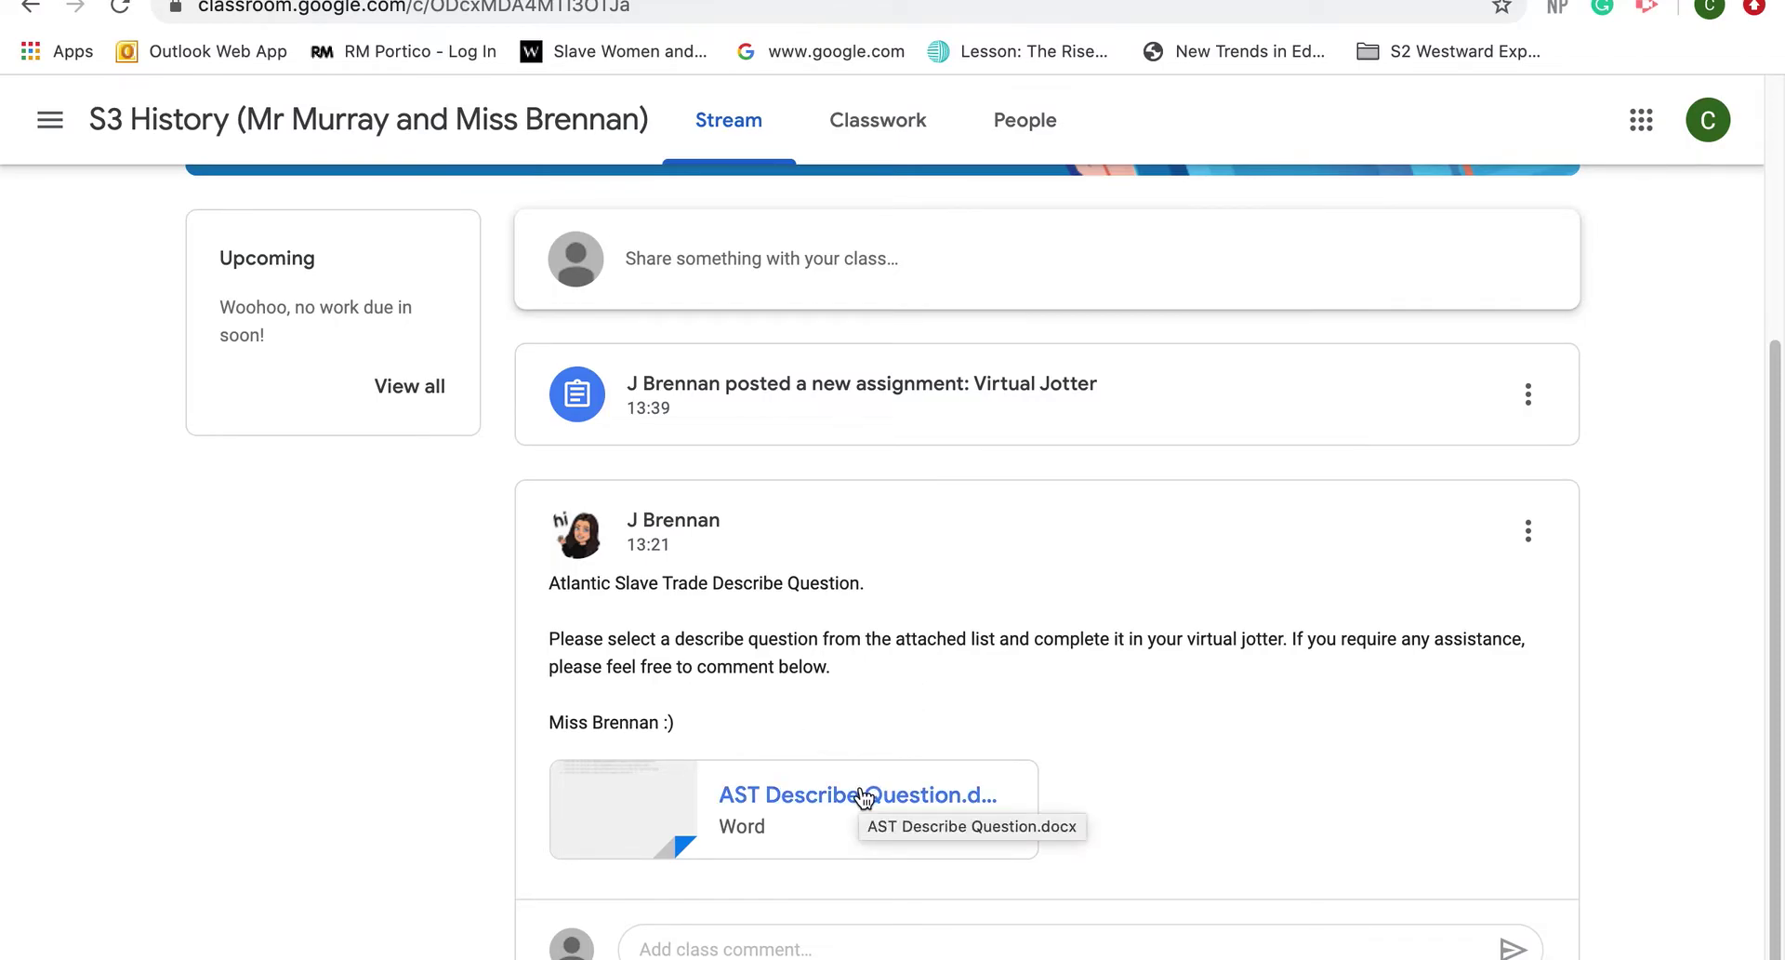
left_click(864, 797)
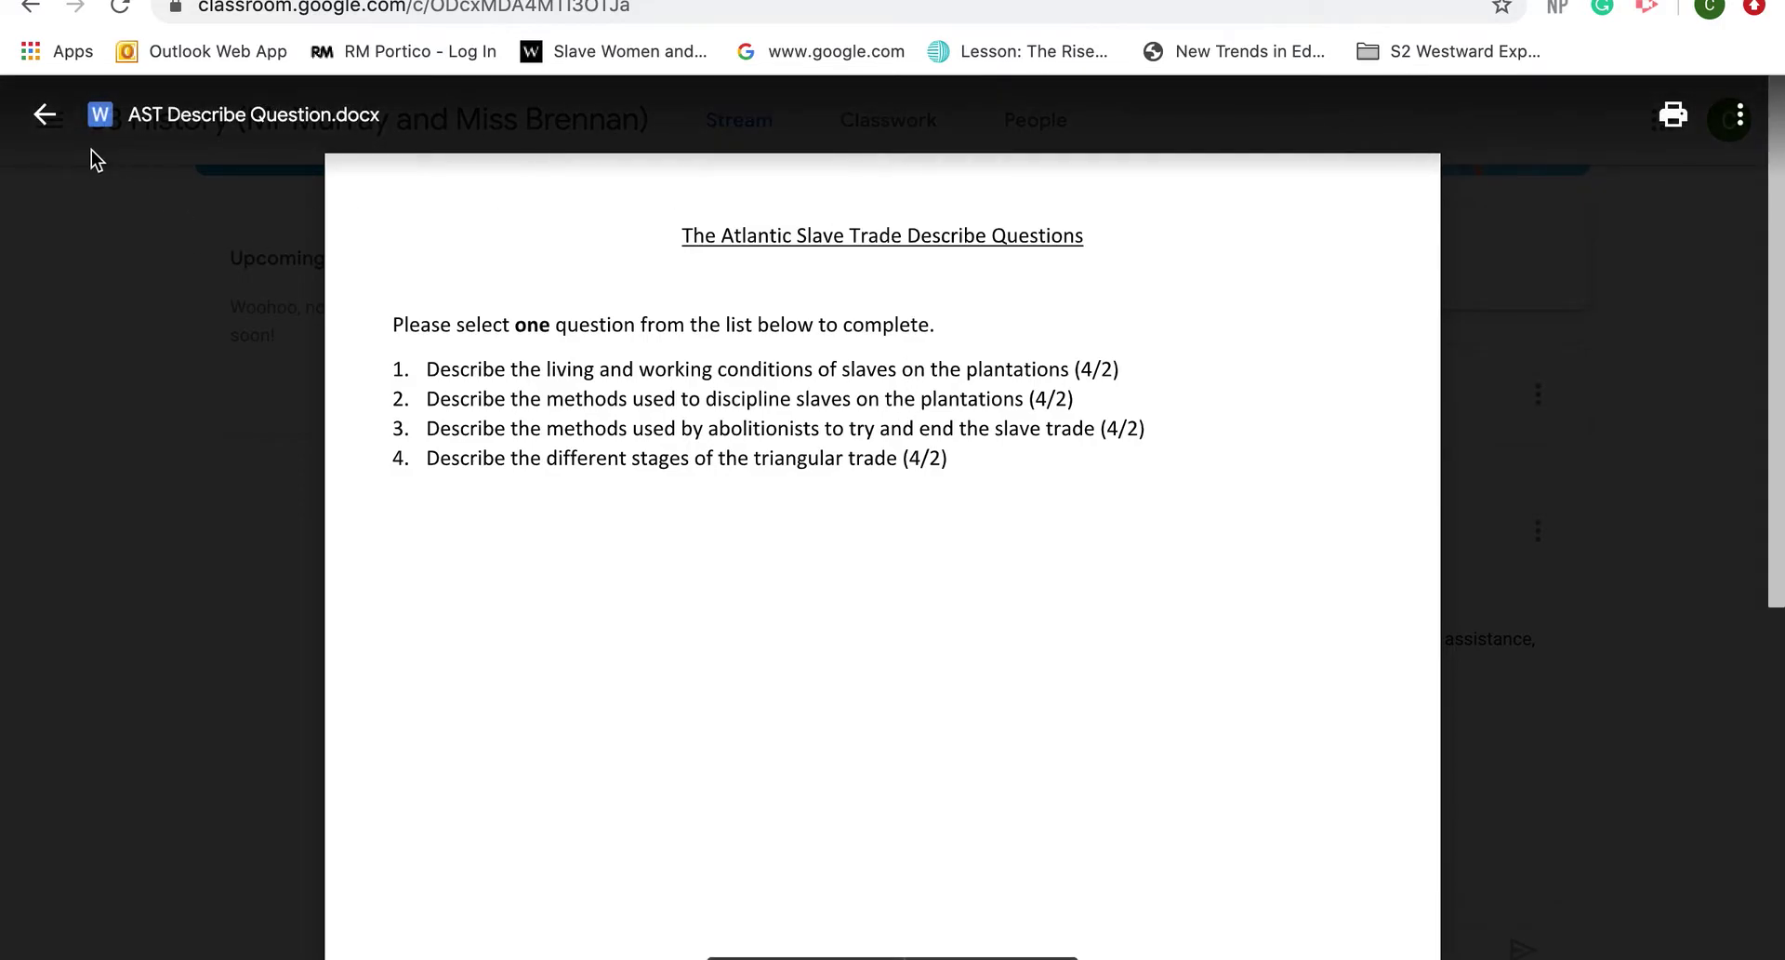
left_click(51, 121)
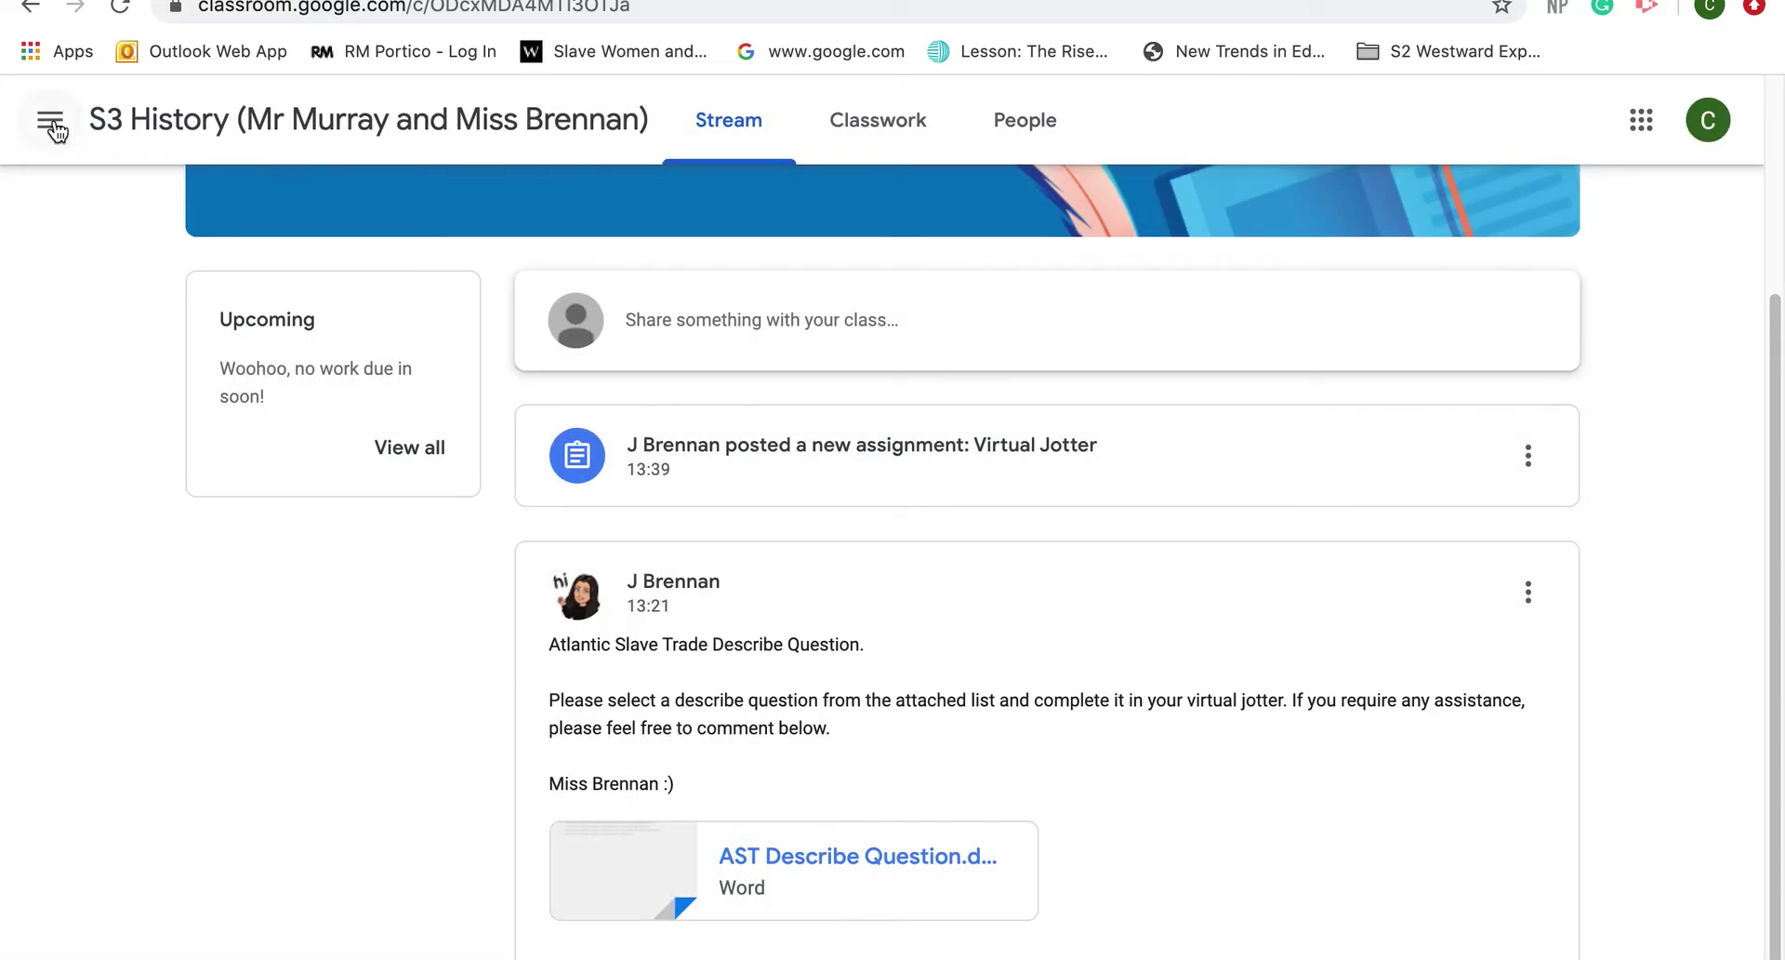
Step: Open the Virtual Jotter document from the classwork and enter the heading "21st May 2020 - Atlantic Slave Trade Describe Question"
left_click(871, 149)
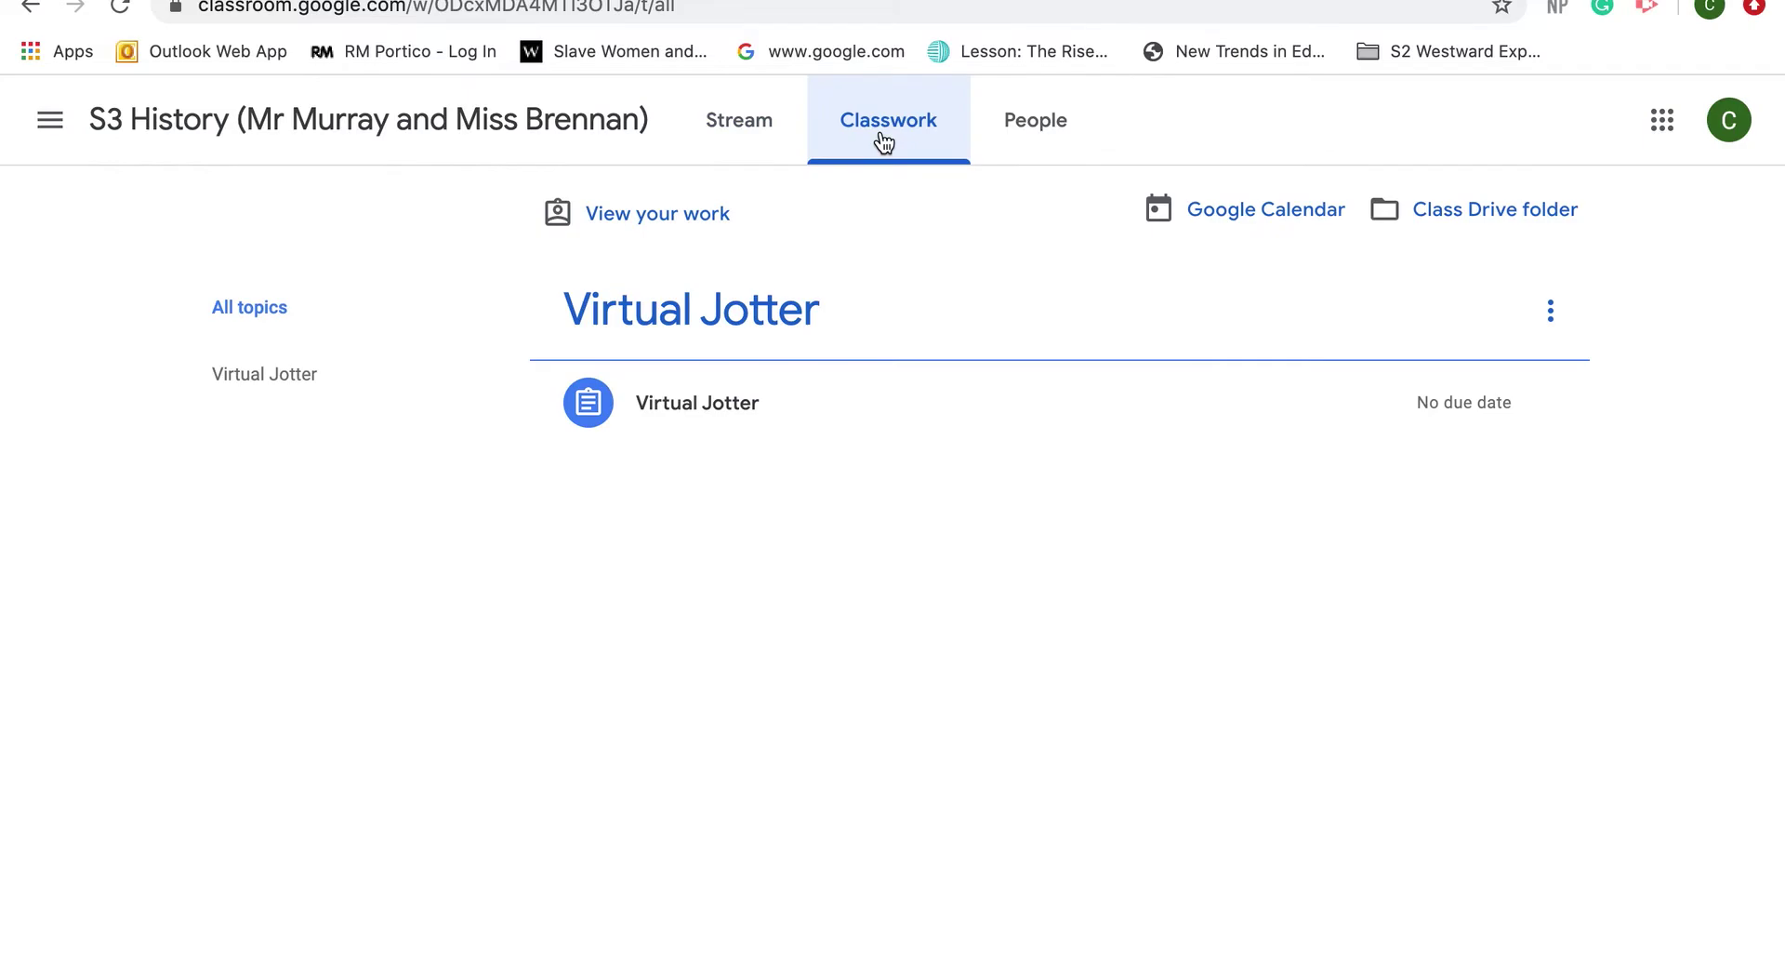
left_click(723, 415)
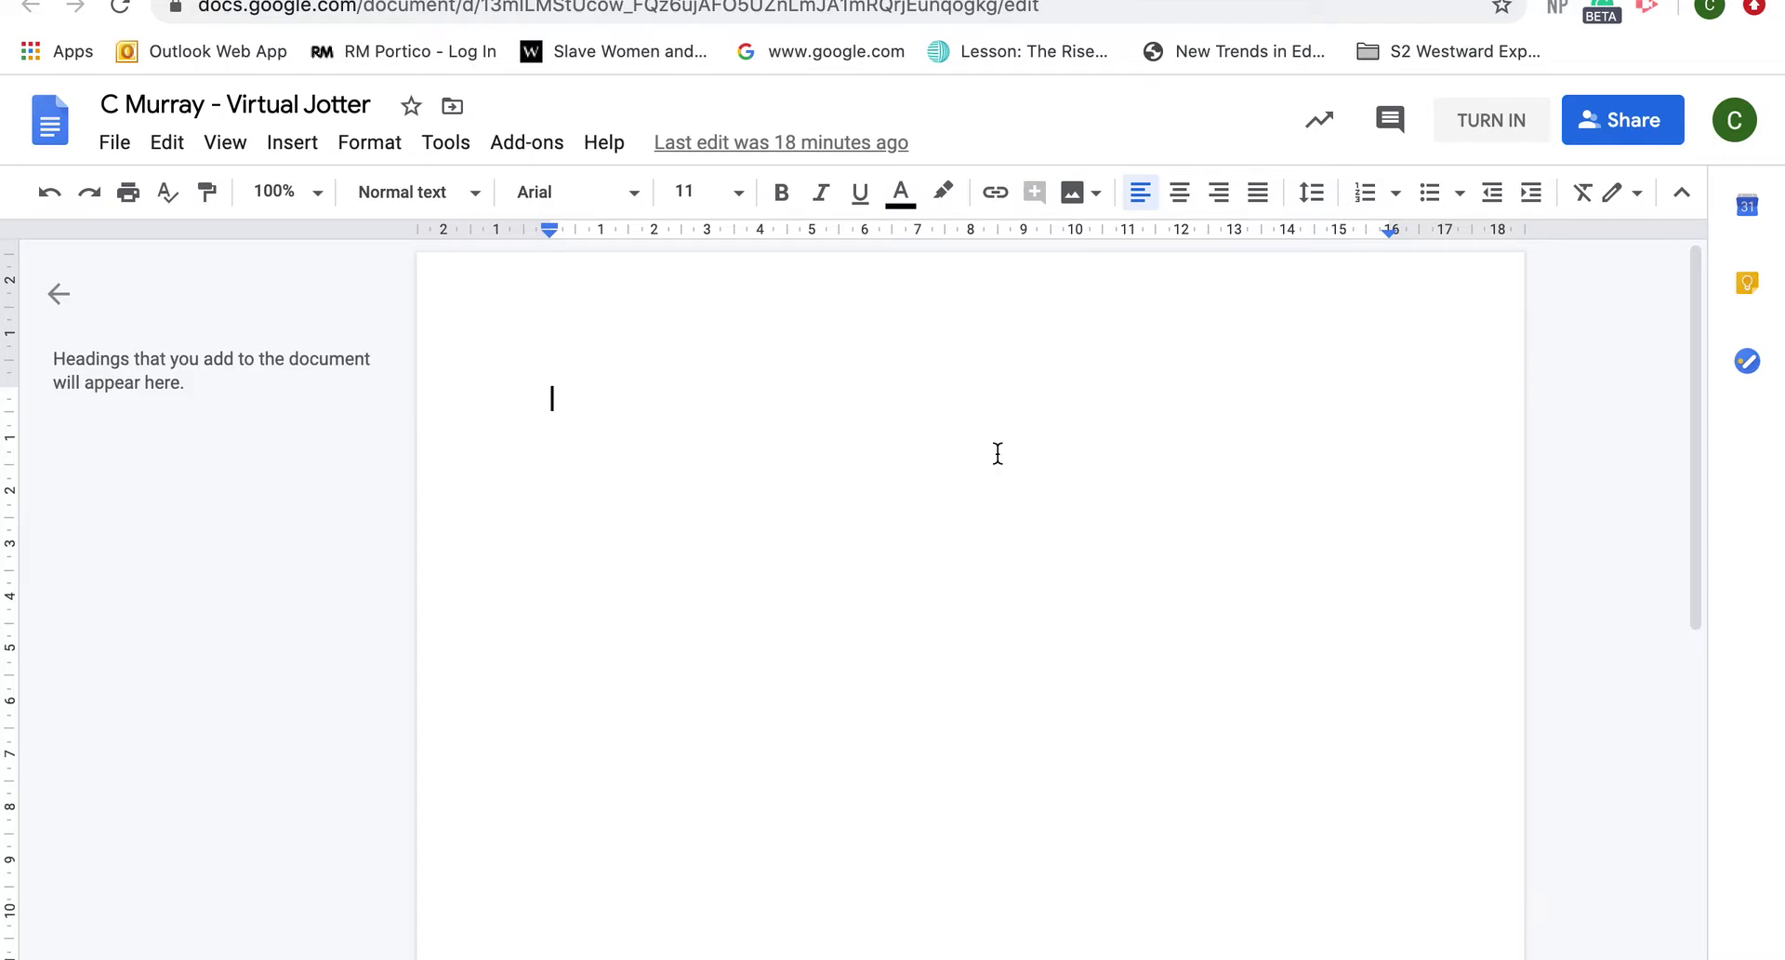
type("21st M")
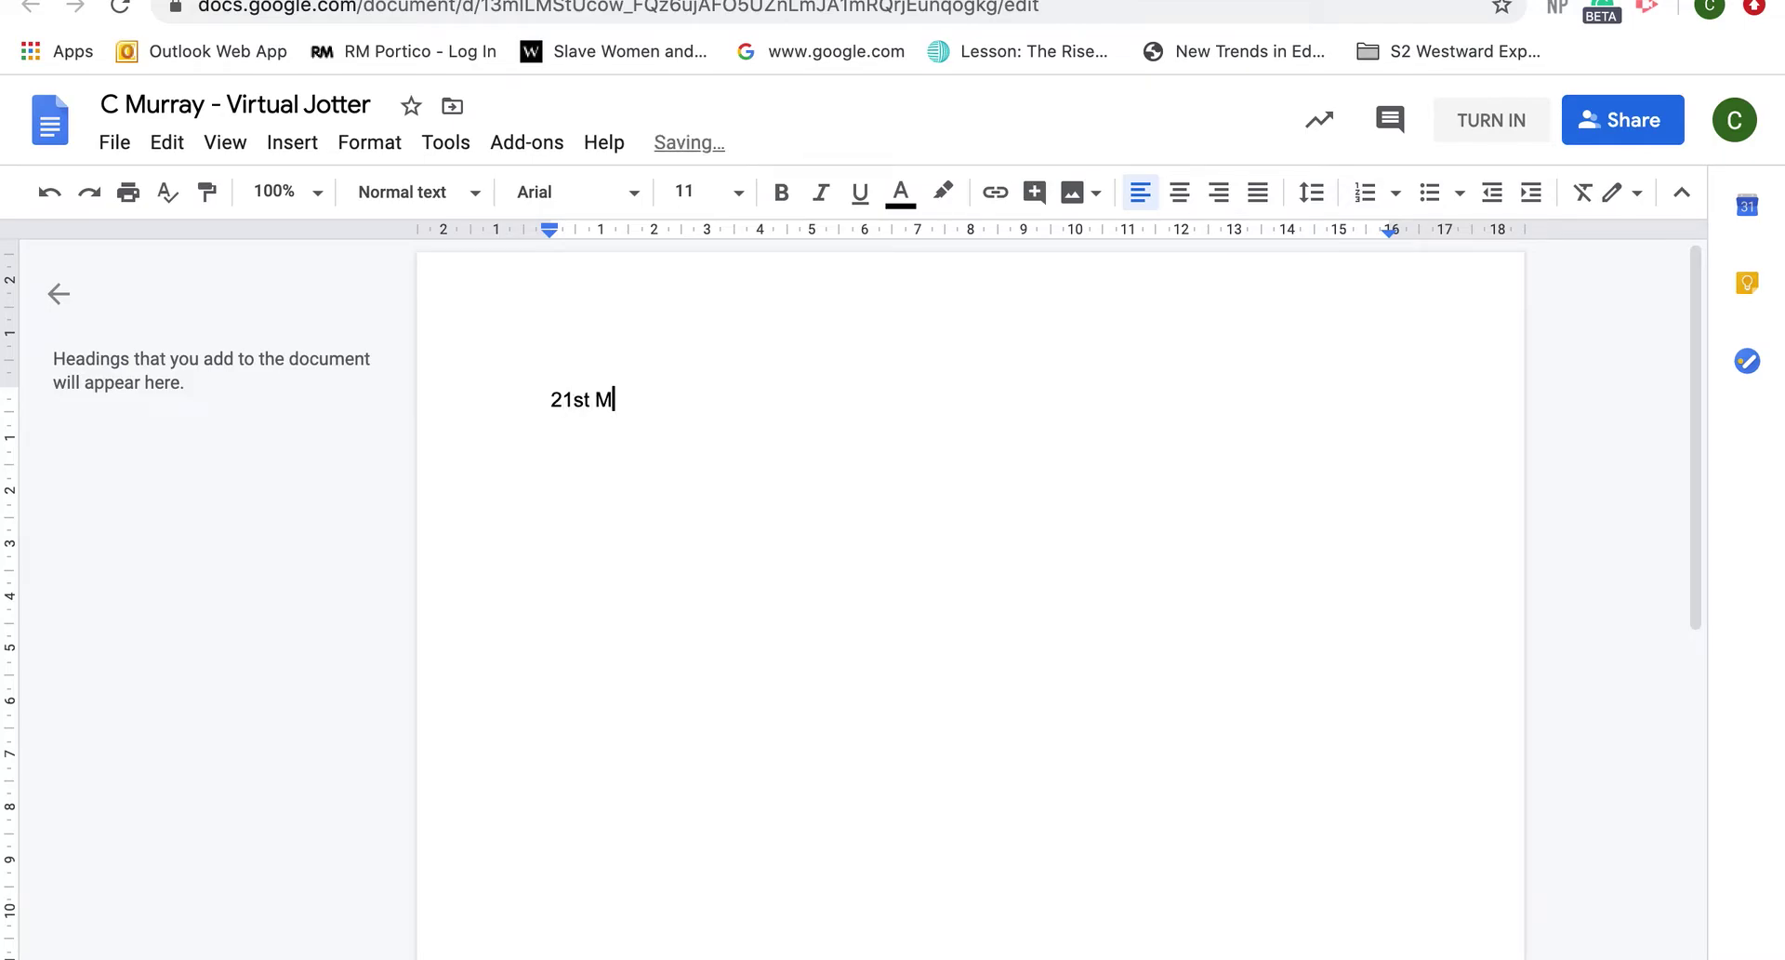
type("ay 2020 - Atlantic Slave ")
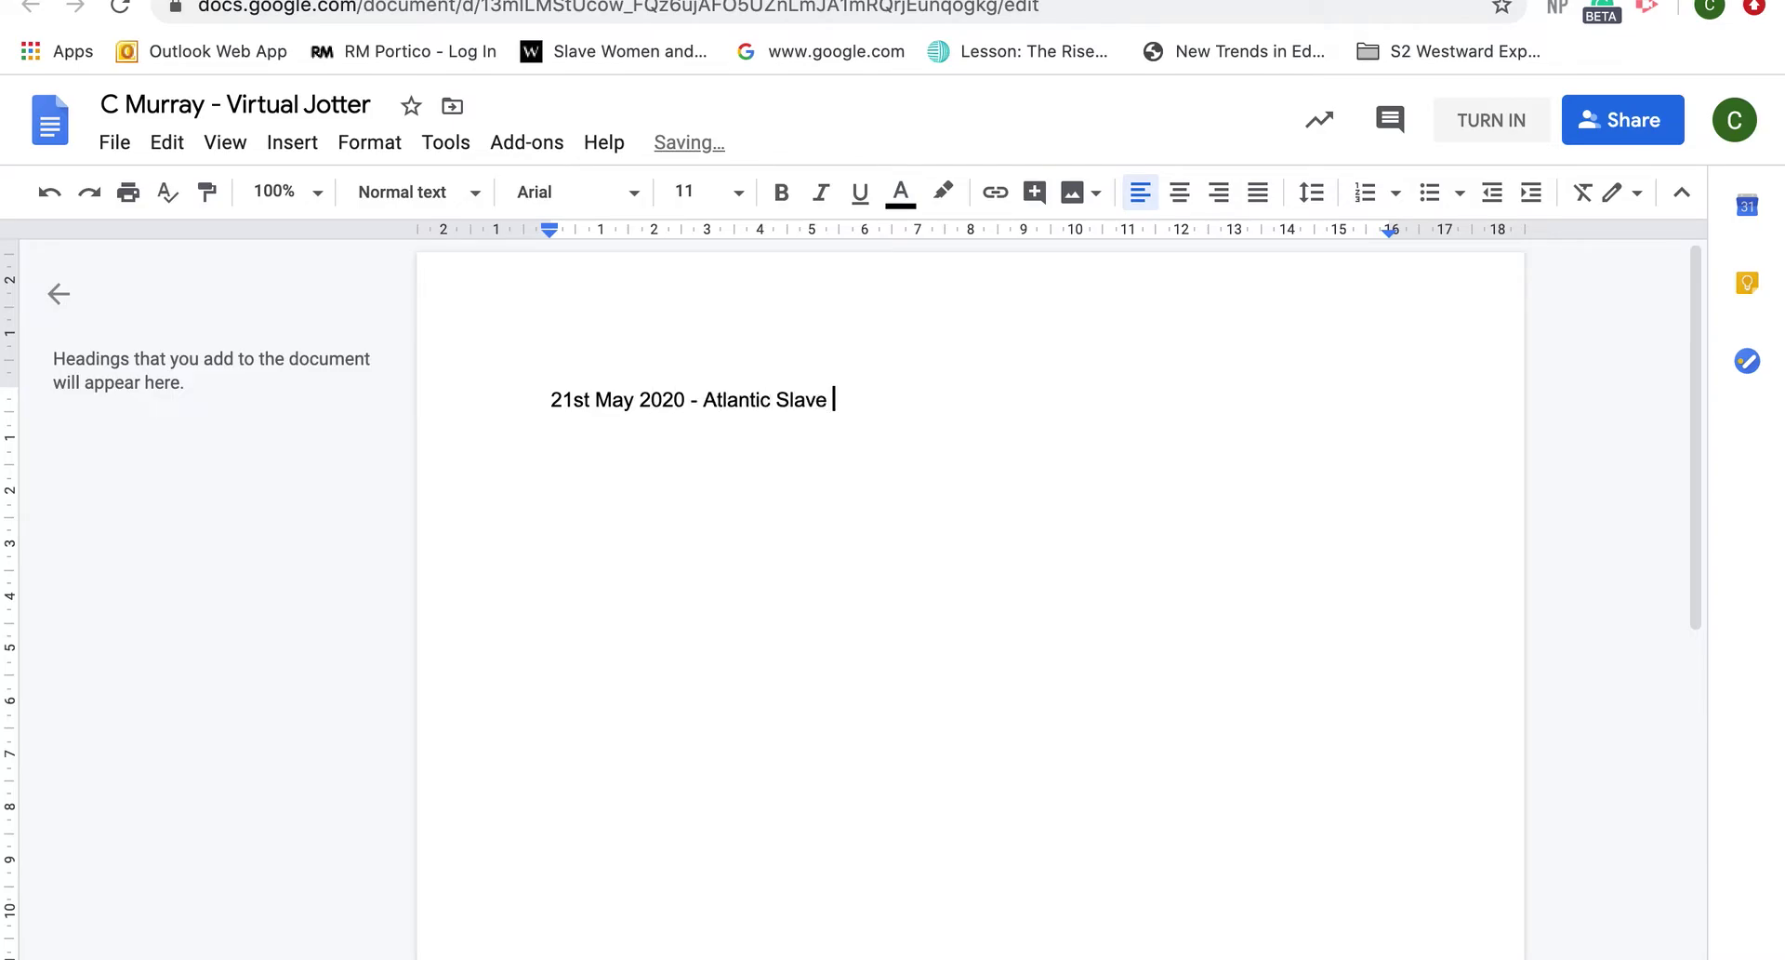
type("Trade Describe Question")
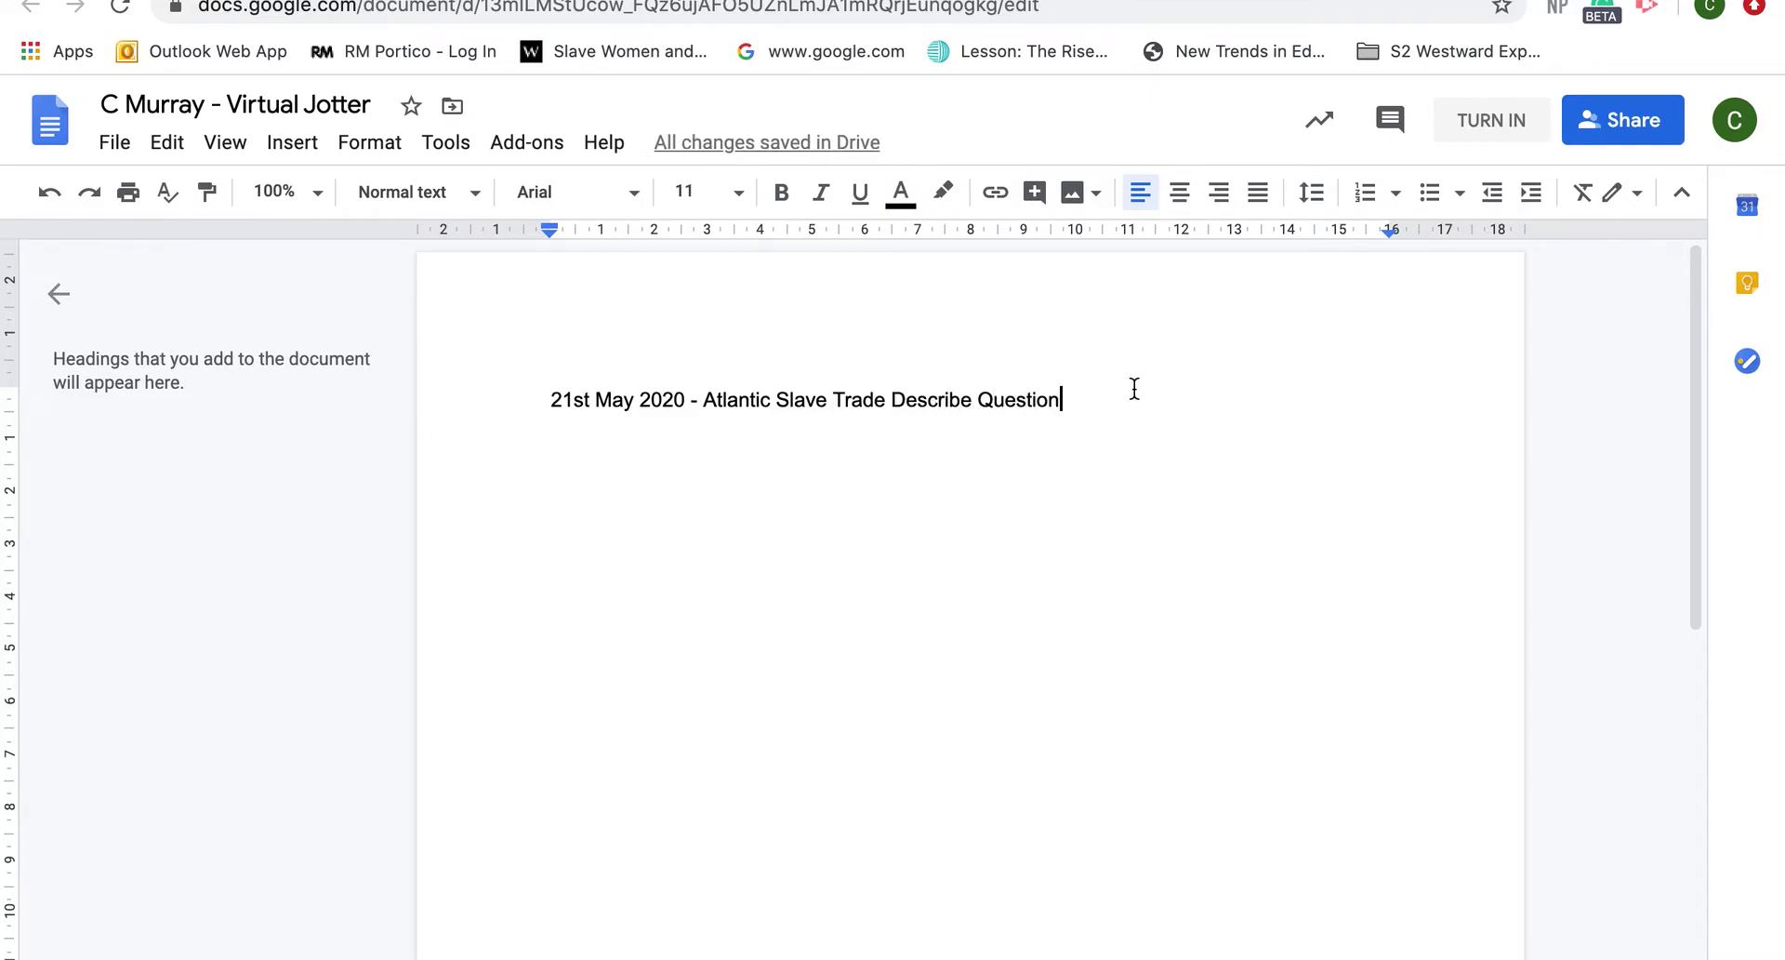
Step: Make the whole heading line bold and underlined
left_click_drag(1132, 389, 431, 398)
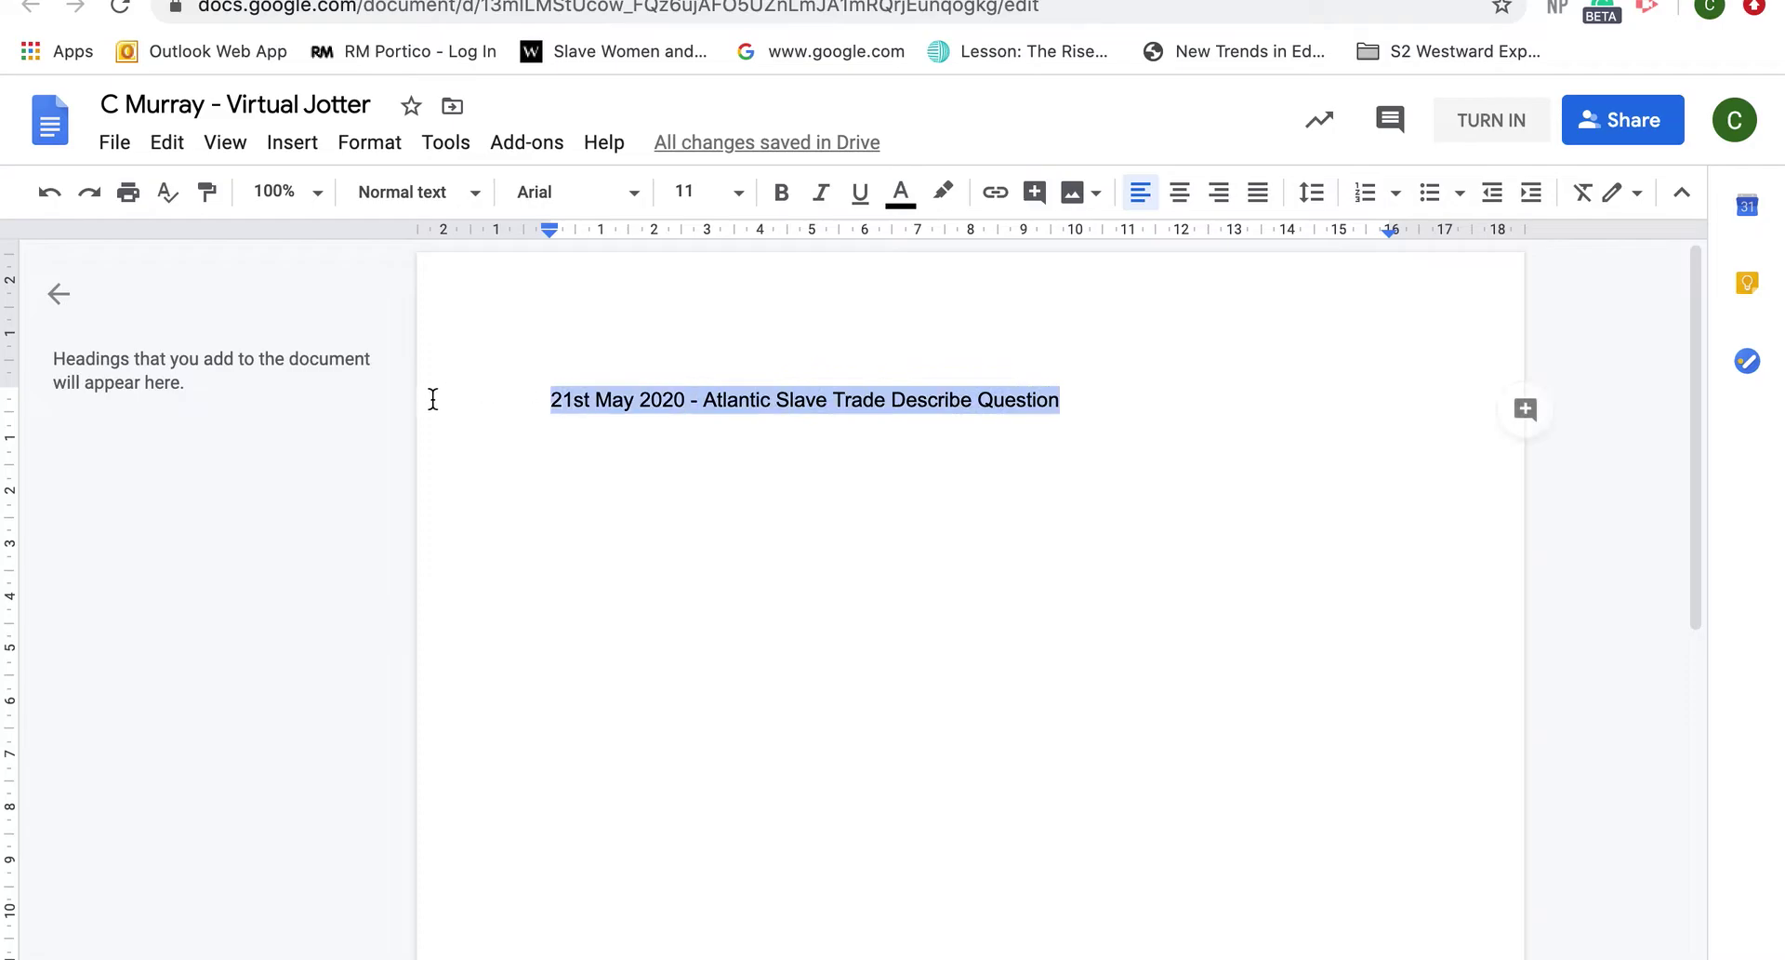
left_click(781, 192)
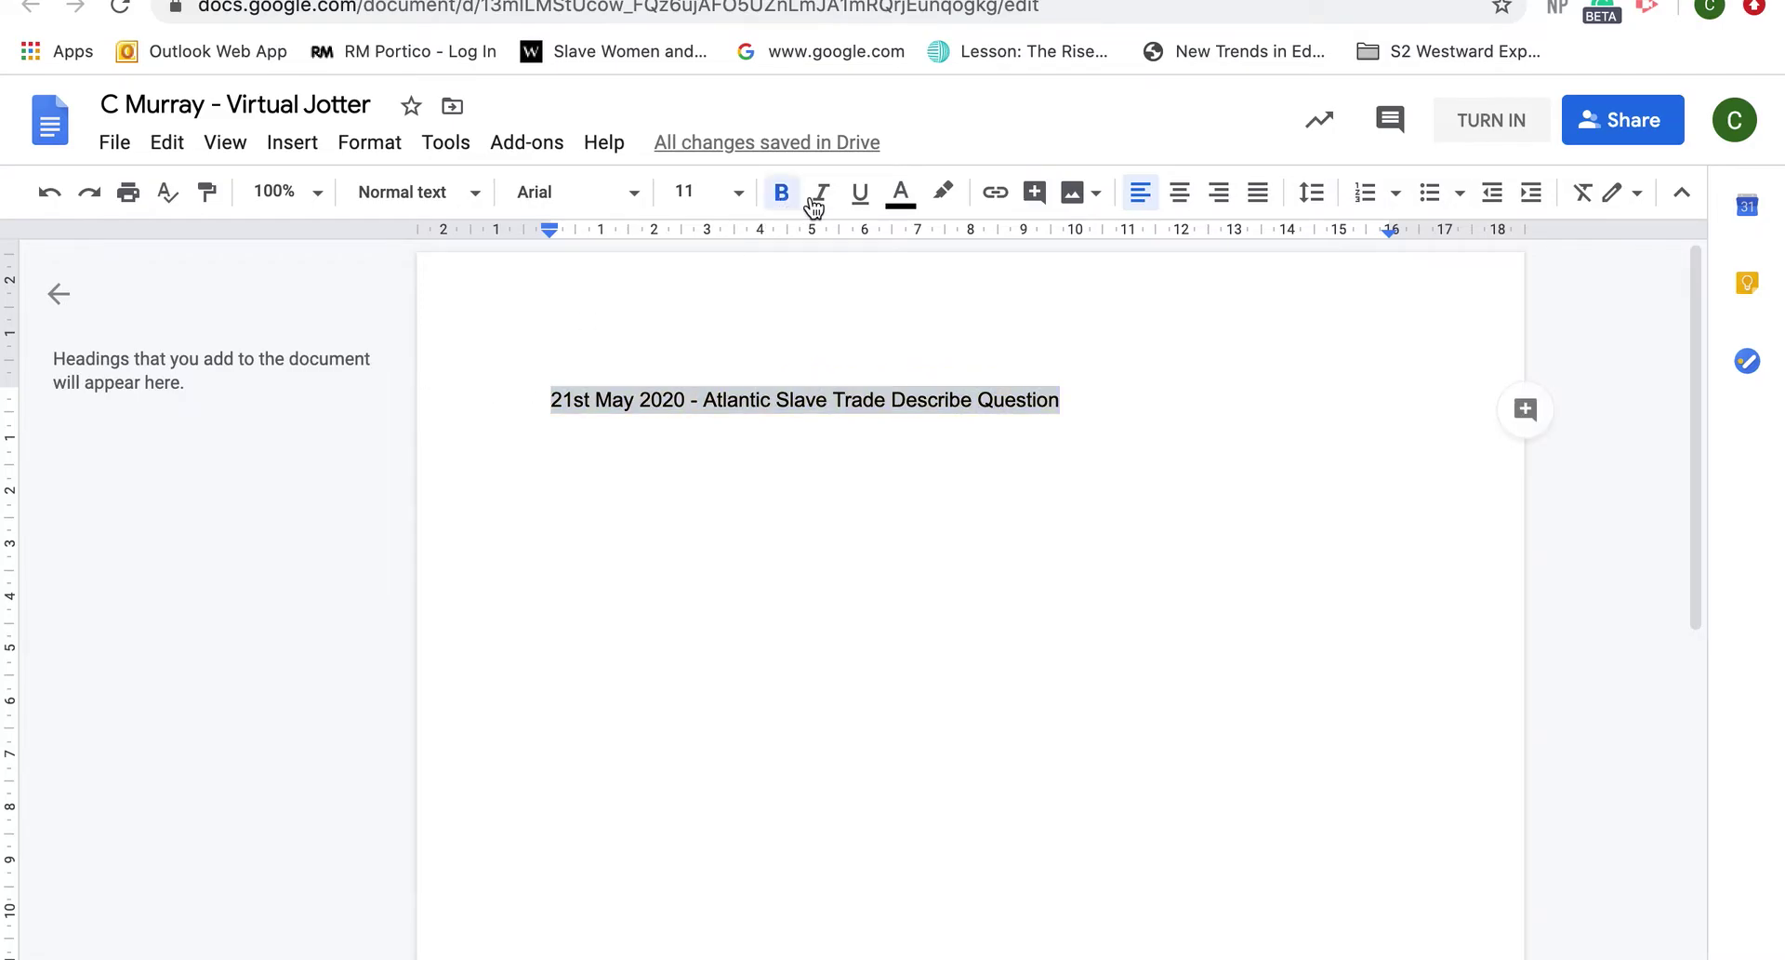
left_click(860, 193)
left_click(1123, 398)
Step: Add the question number "Q2." below the heading without bold or underline, followed by blank space for the answer
key("Return")
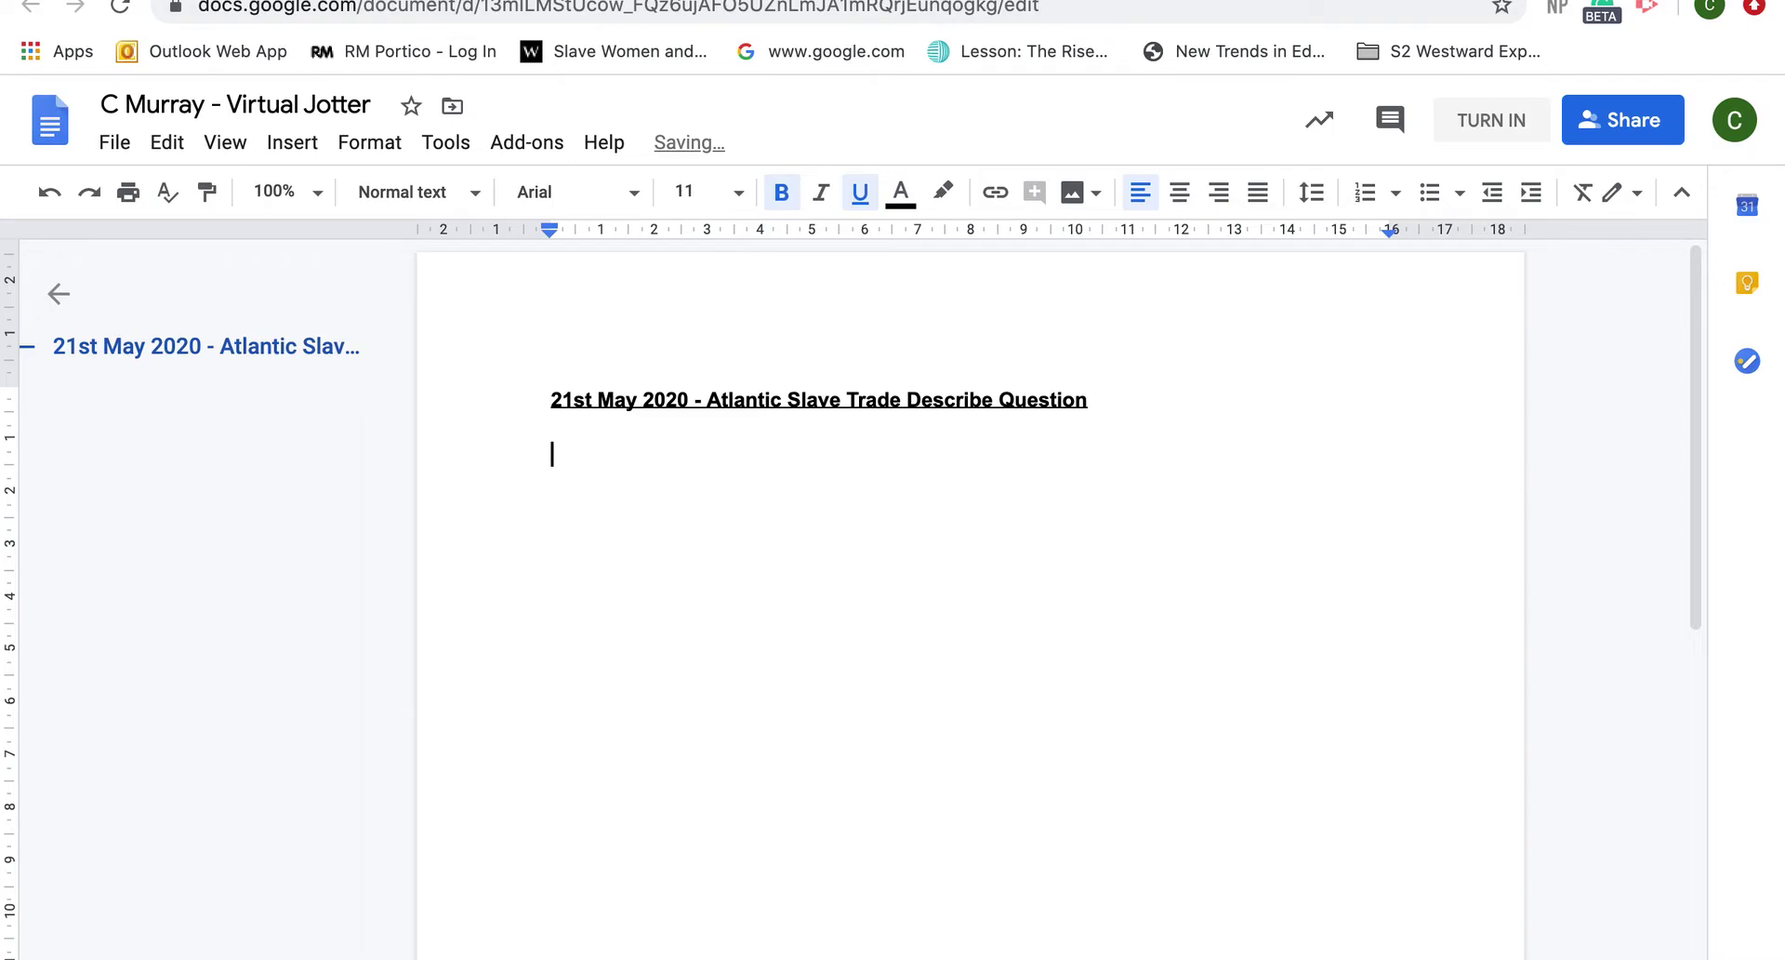
key("super+u")
key("super+b")
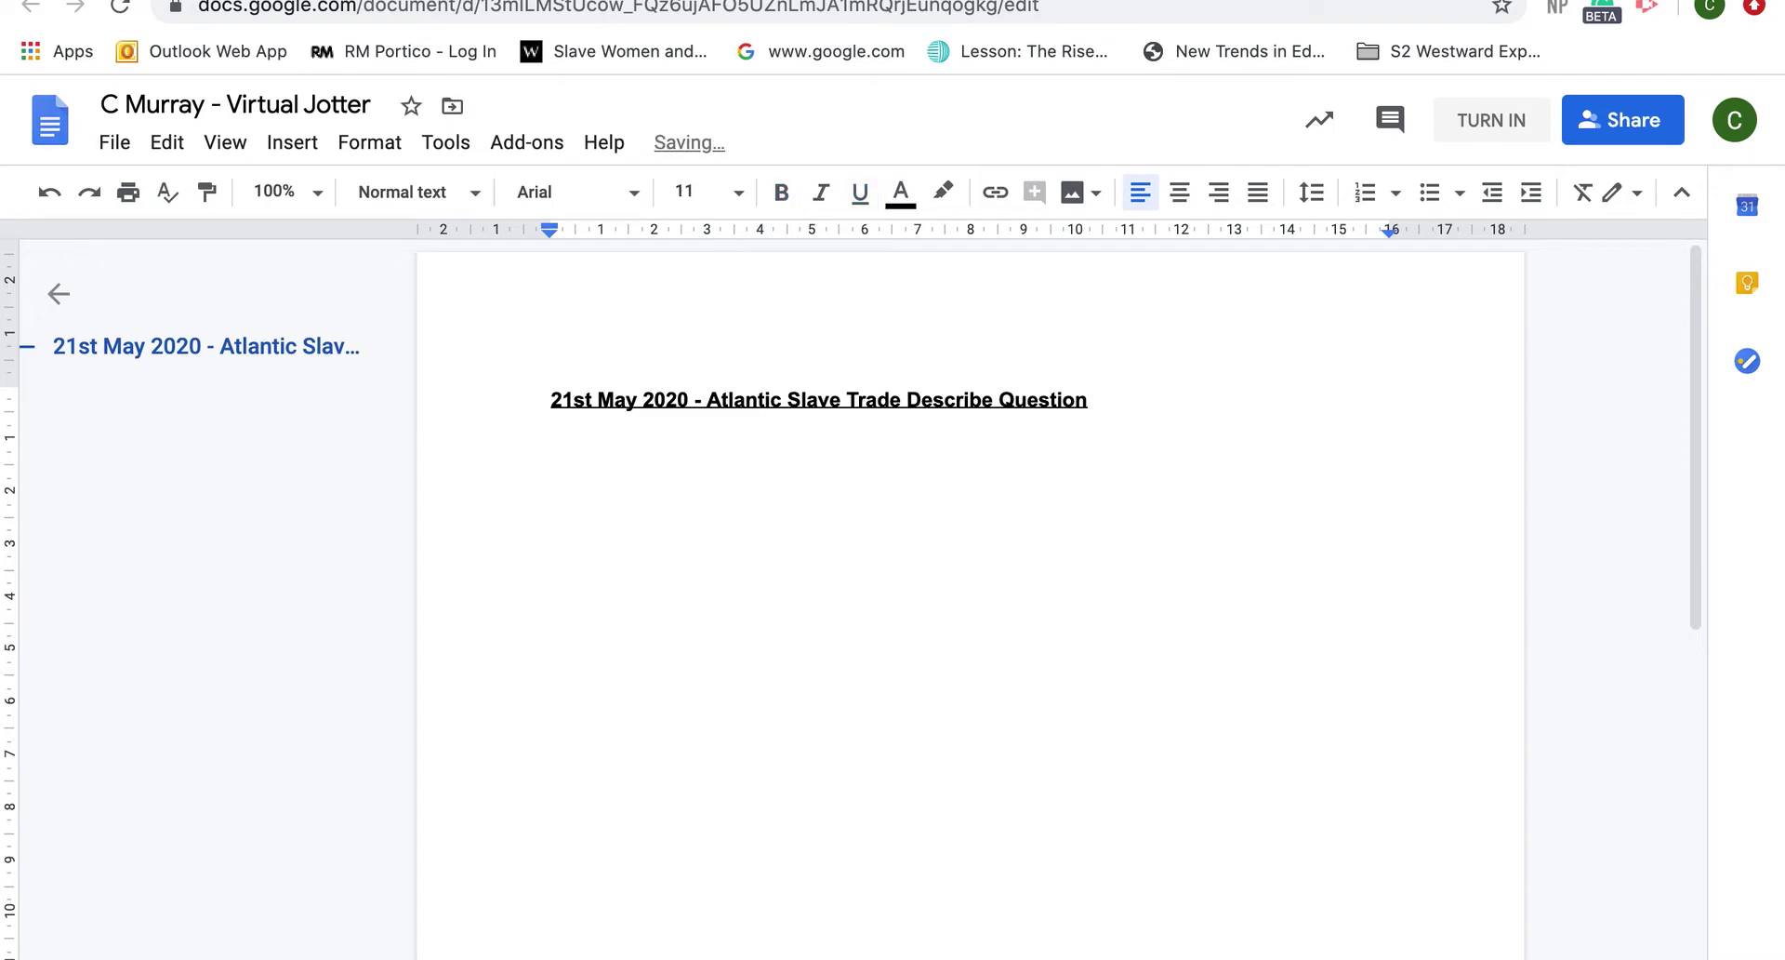
type("Q2.")
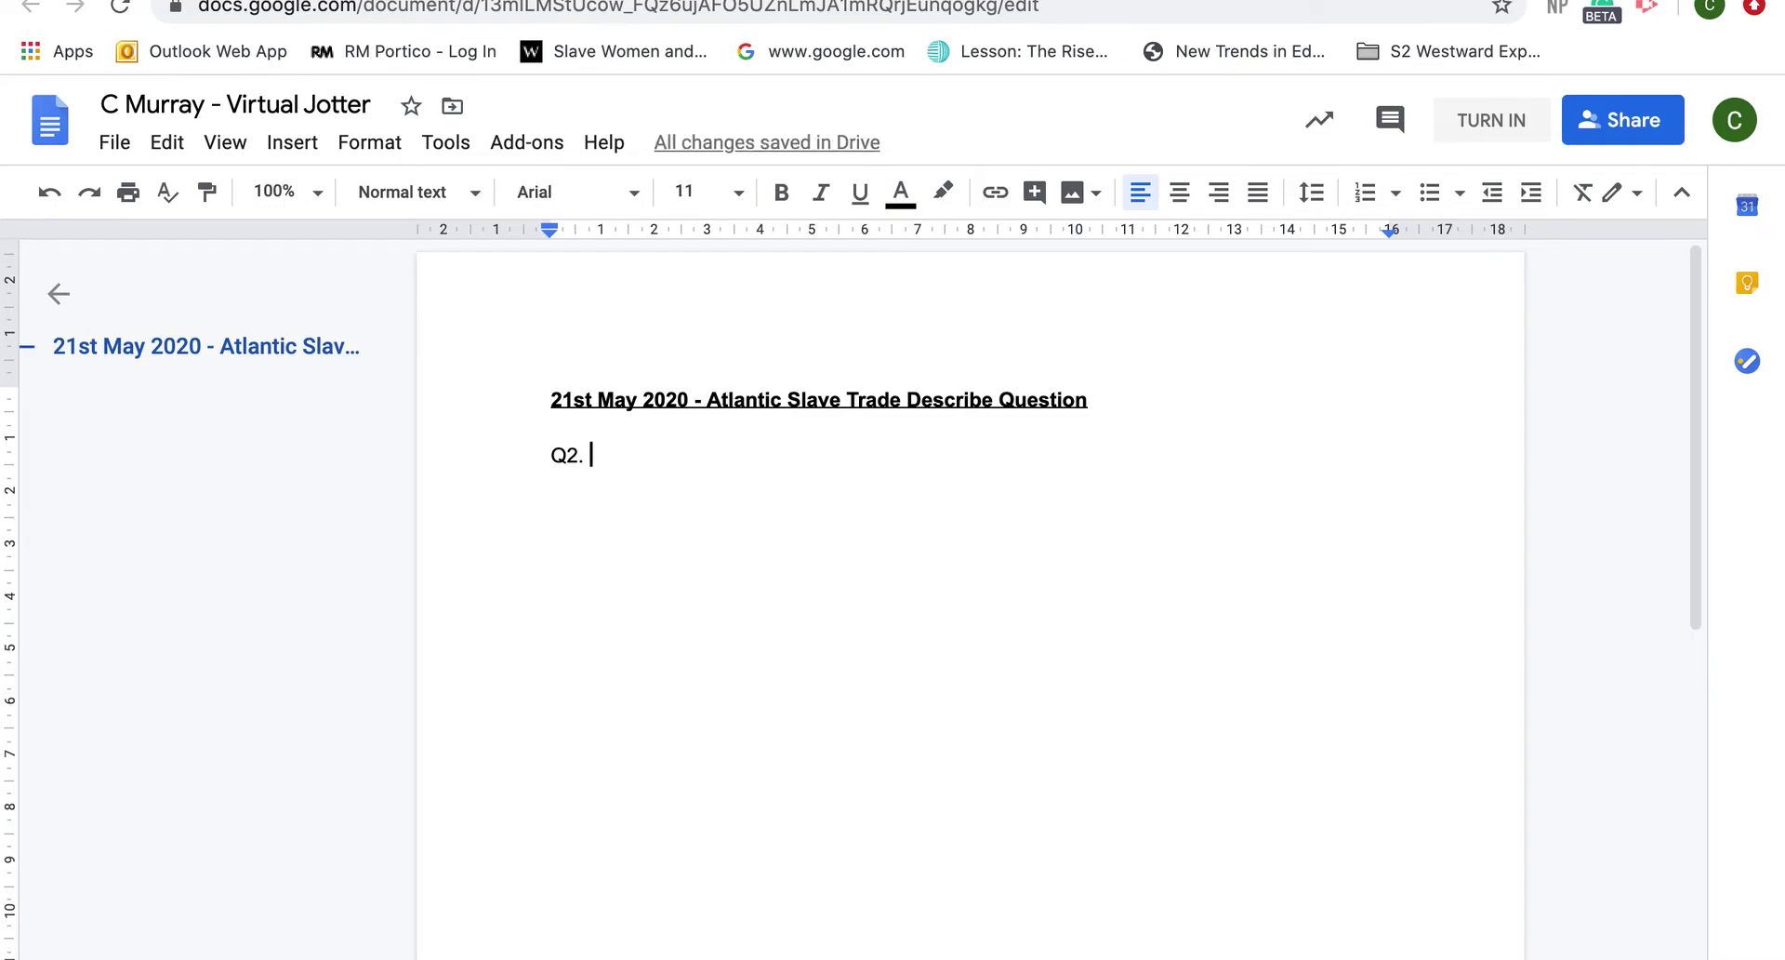
key("Return")
key("Return")
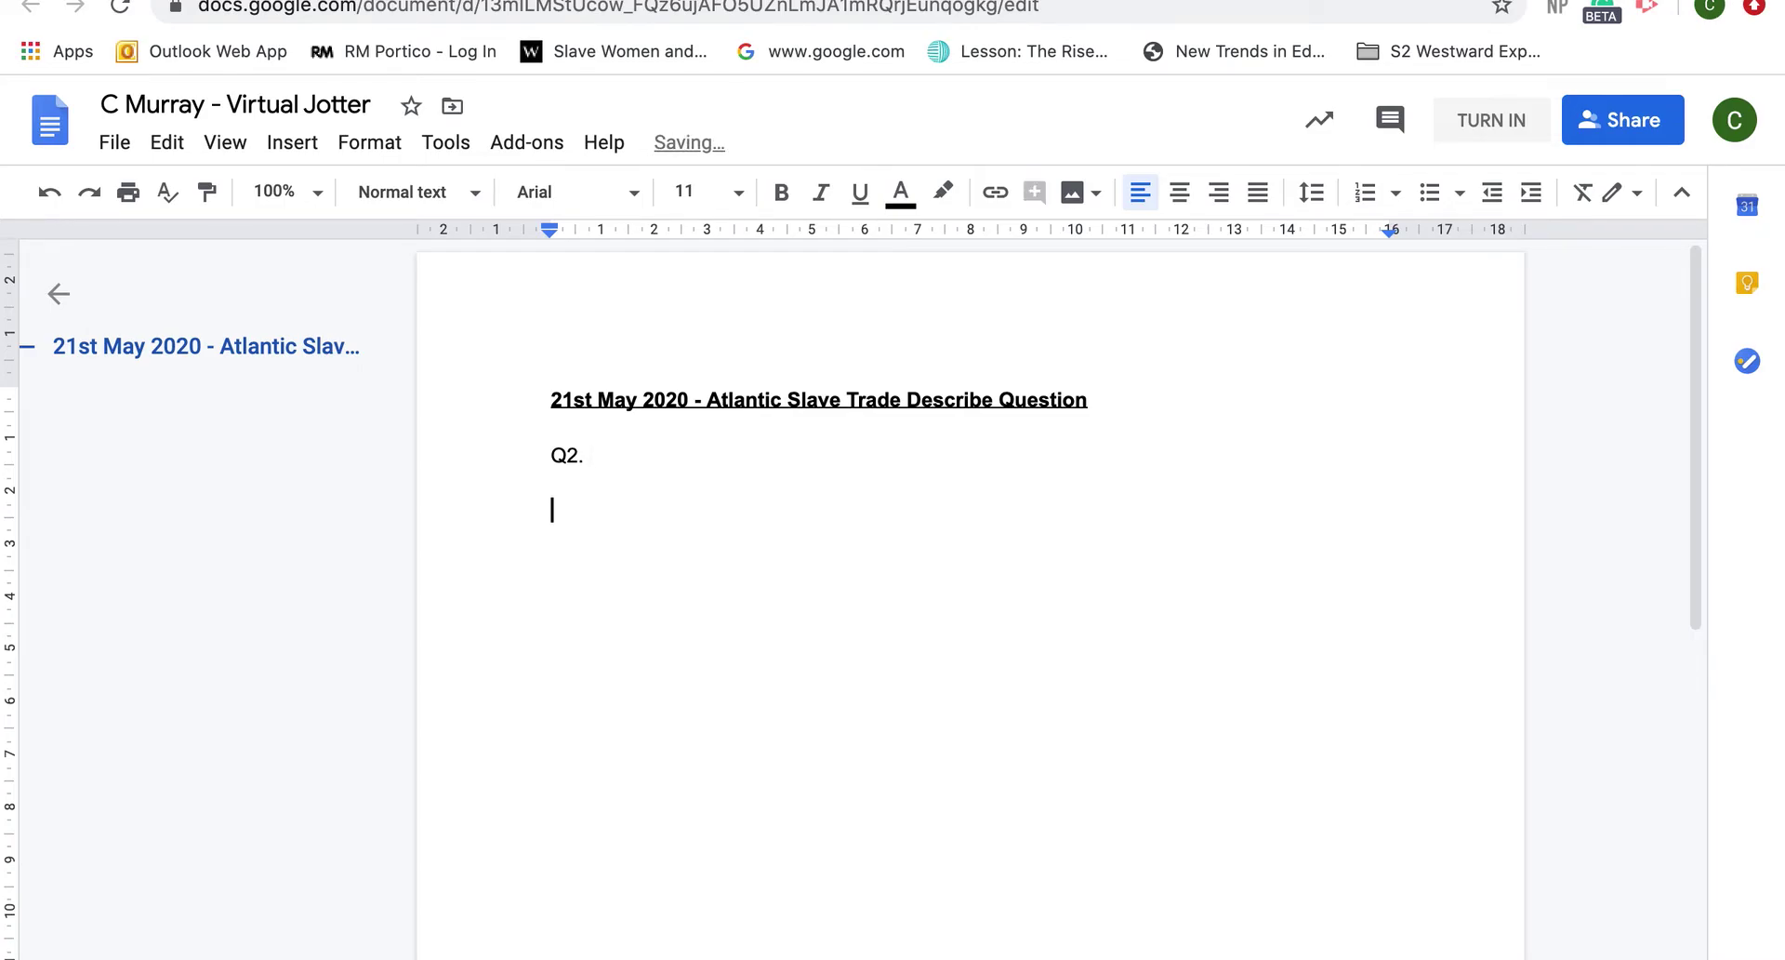
Step: Write the opening sentence "There were many methods used to discipline slaves on plantations." and start a new paragraph
type("There were man")
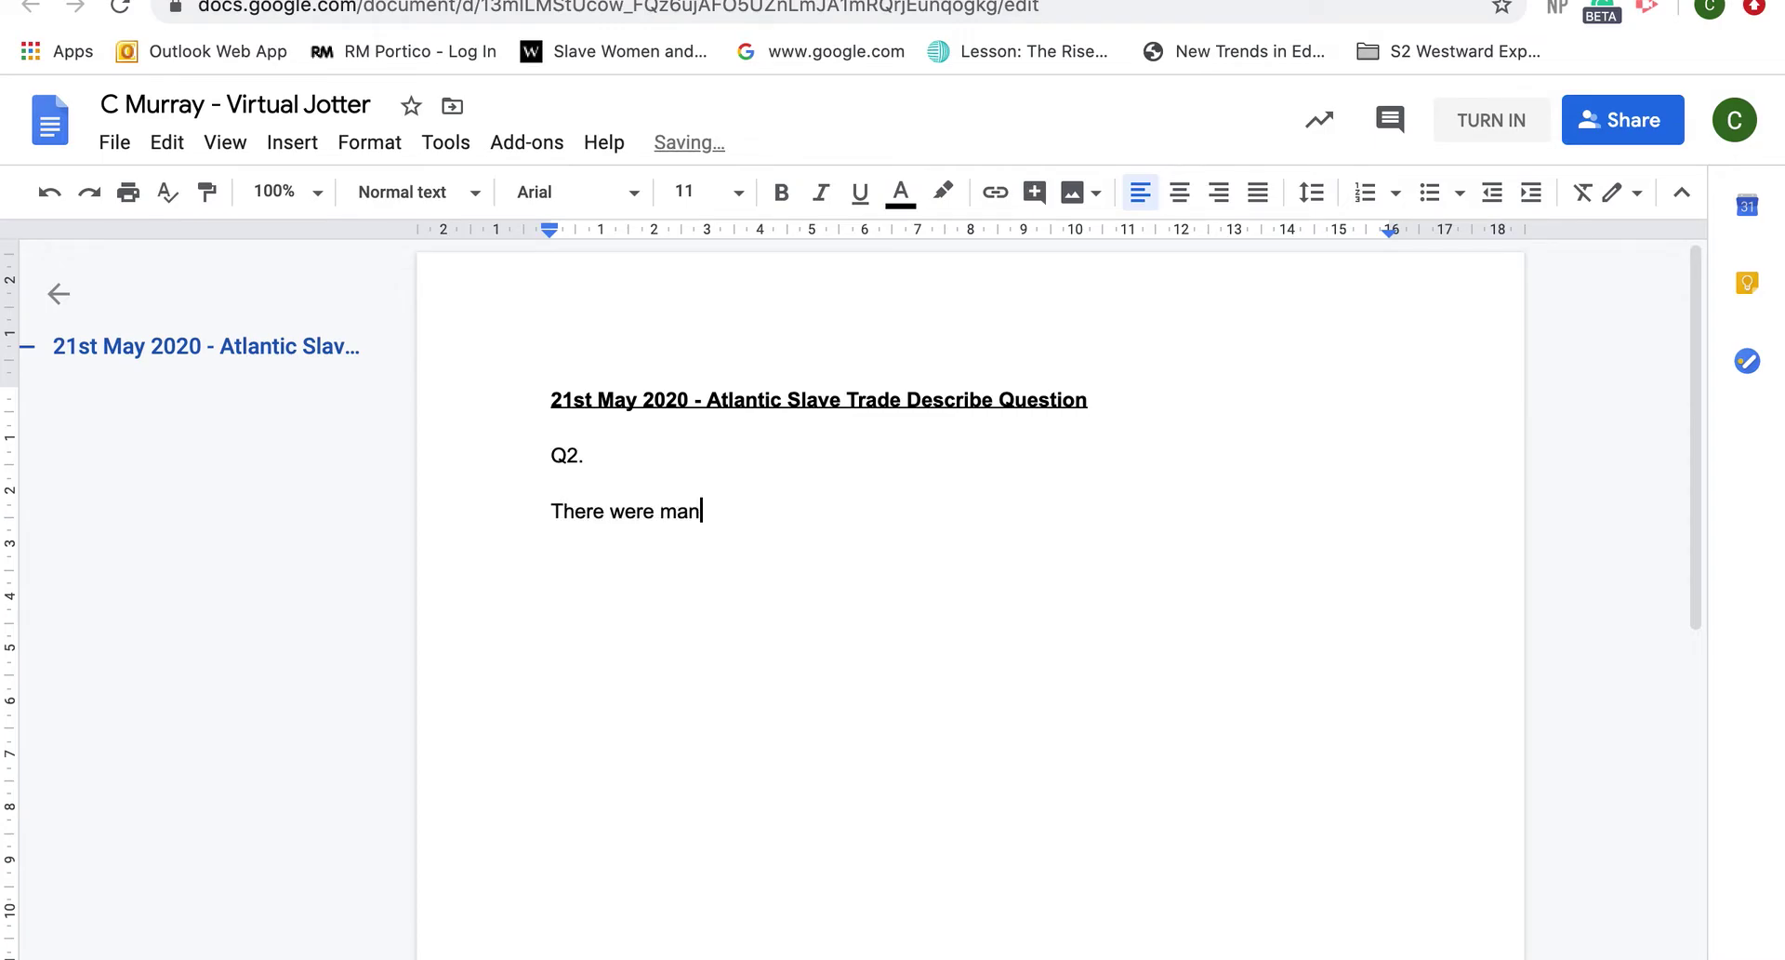
type("y methods used to di")
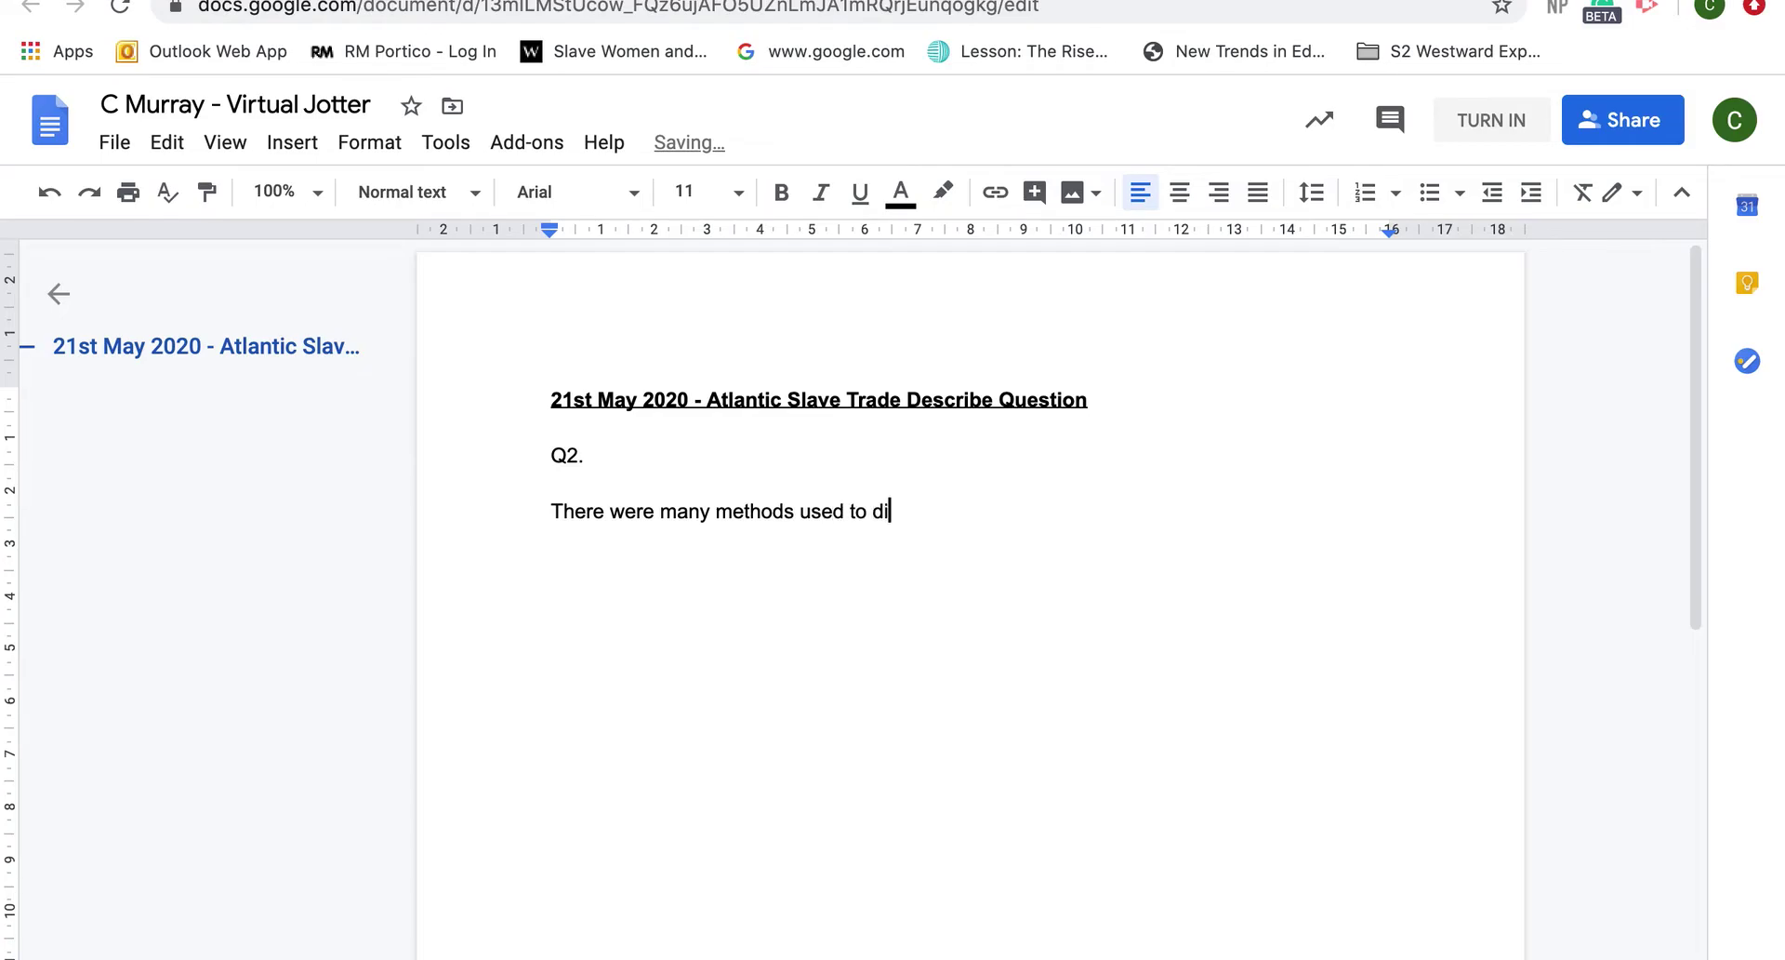
type("scipline slaves on pla")
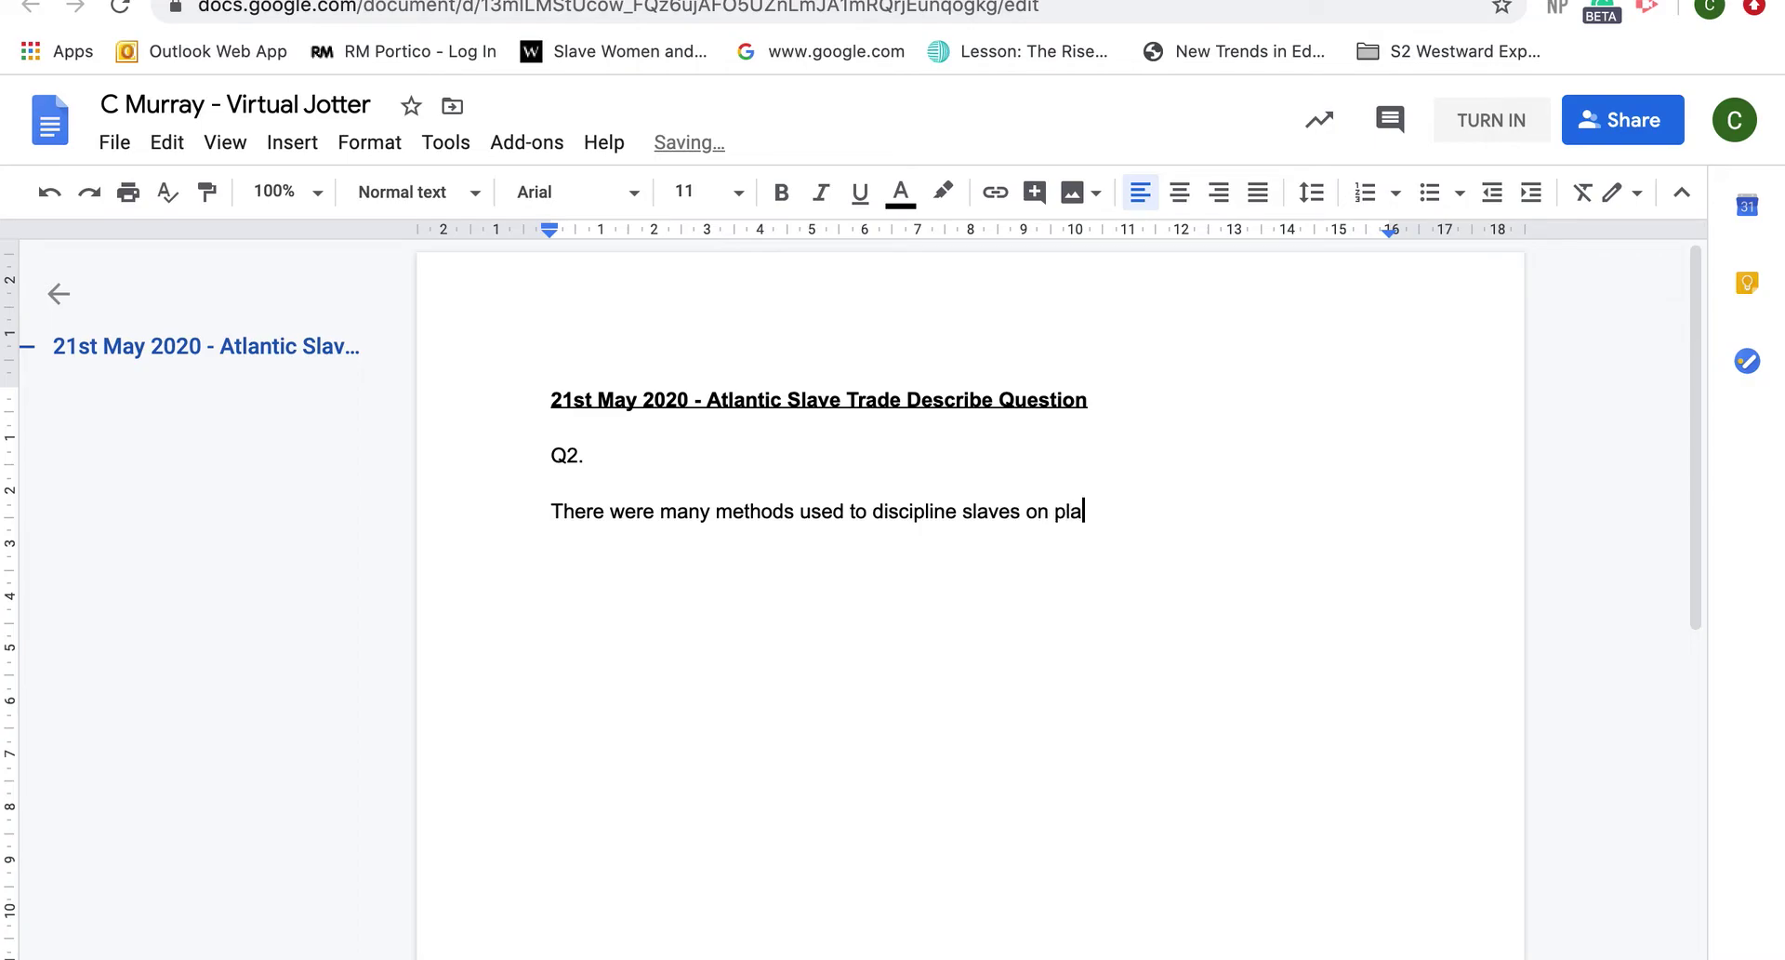
type("ntations.")
key("Return")
key("Return")
Step: Write below: "One method used to discipline slaves on the plantations was the whip also known as the cat o nine tails used to make slaves work harded."
type("One method us")
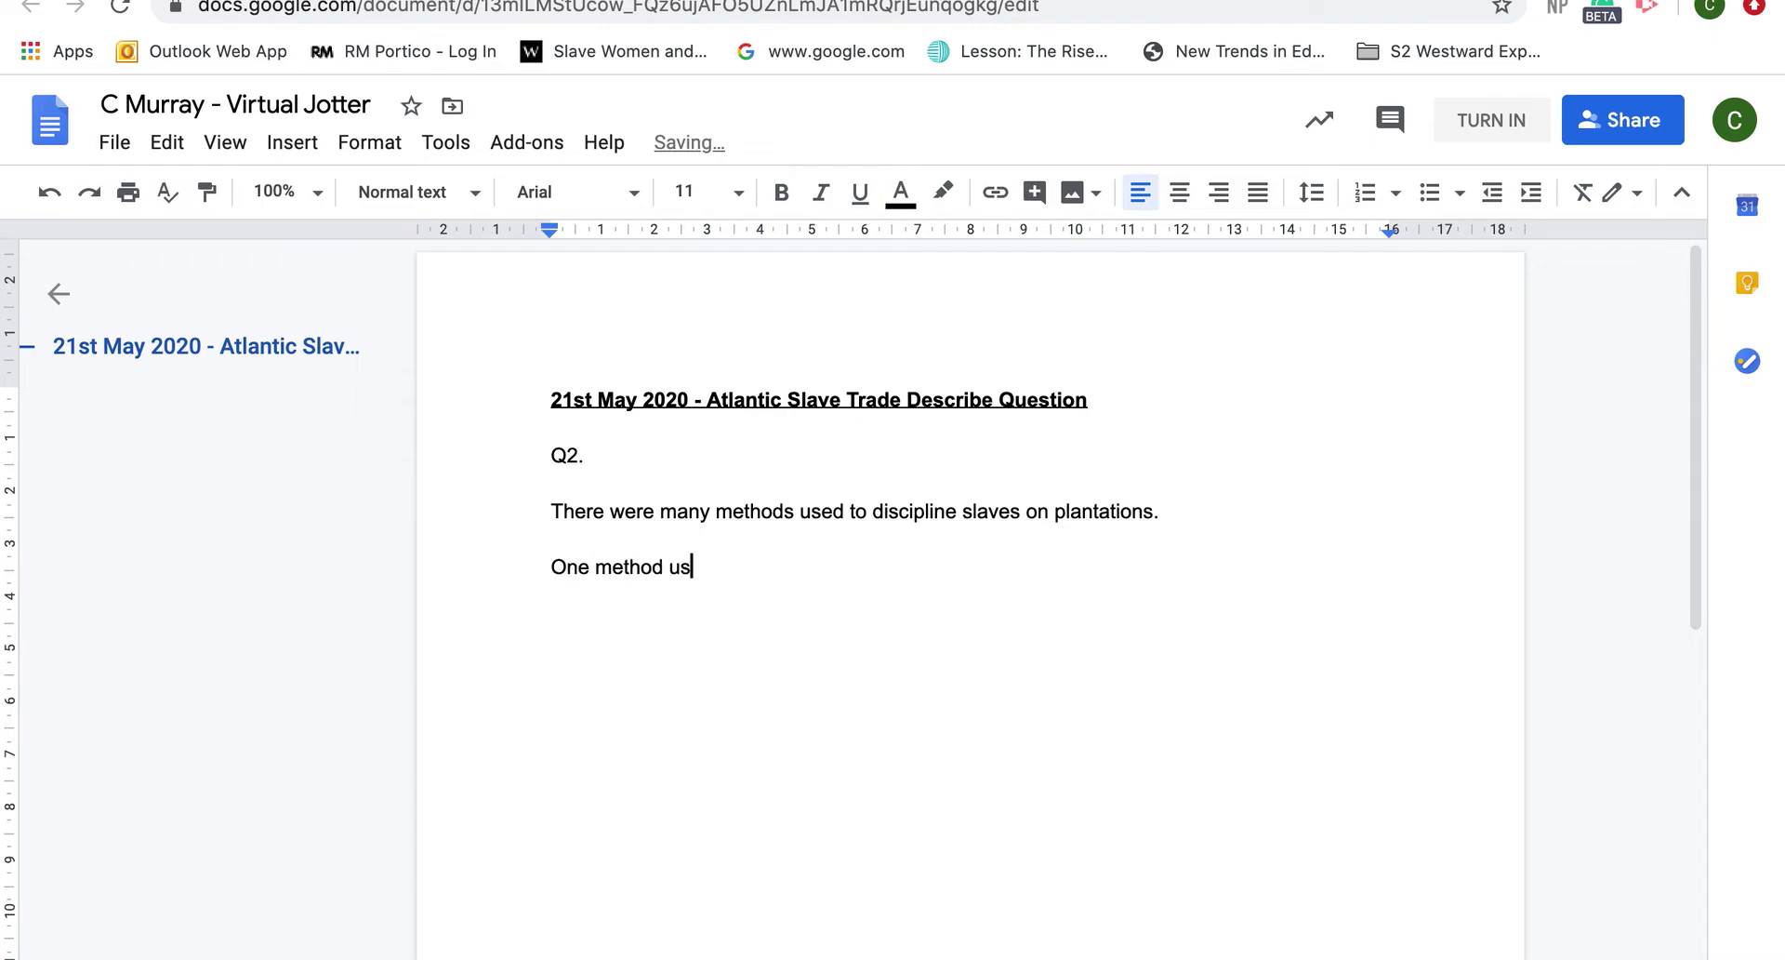
type("ed to ")
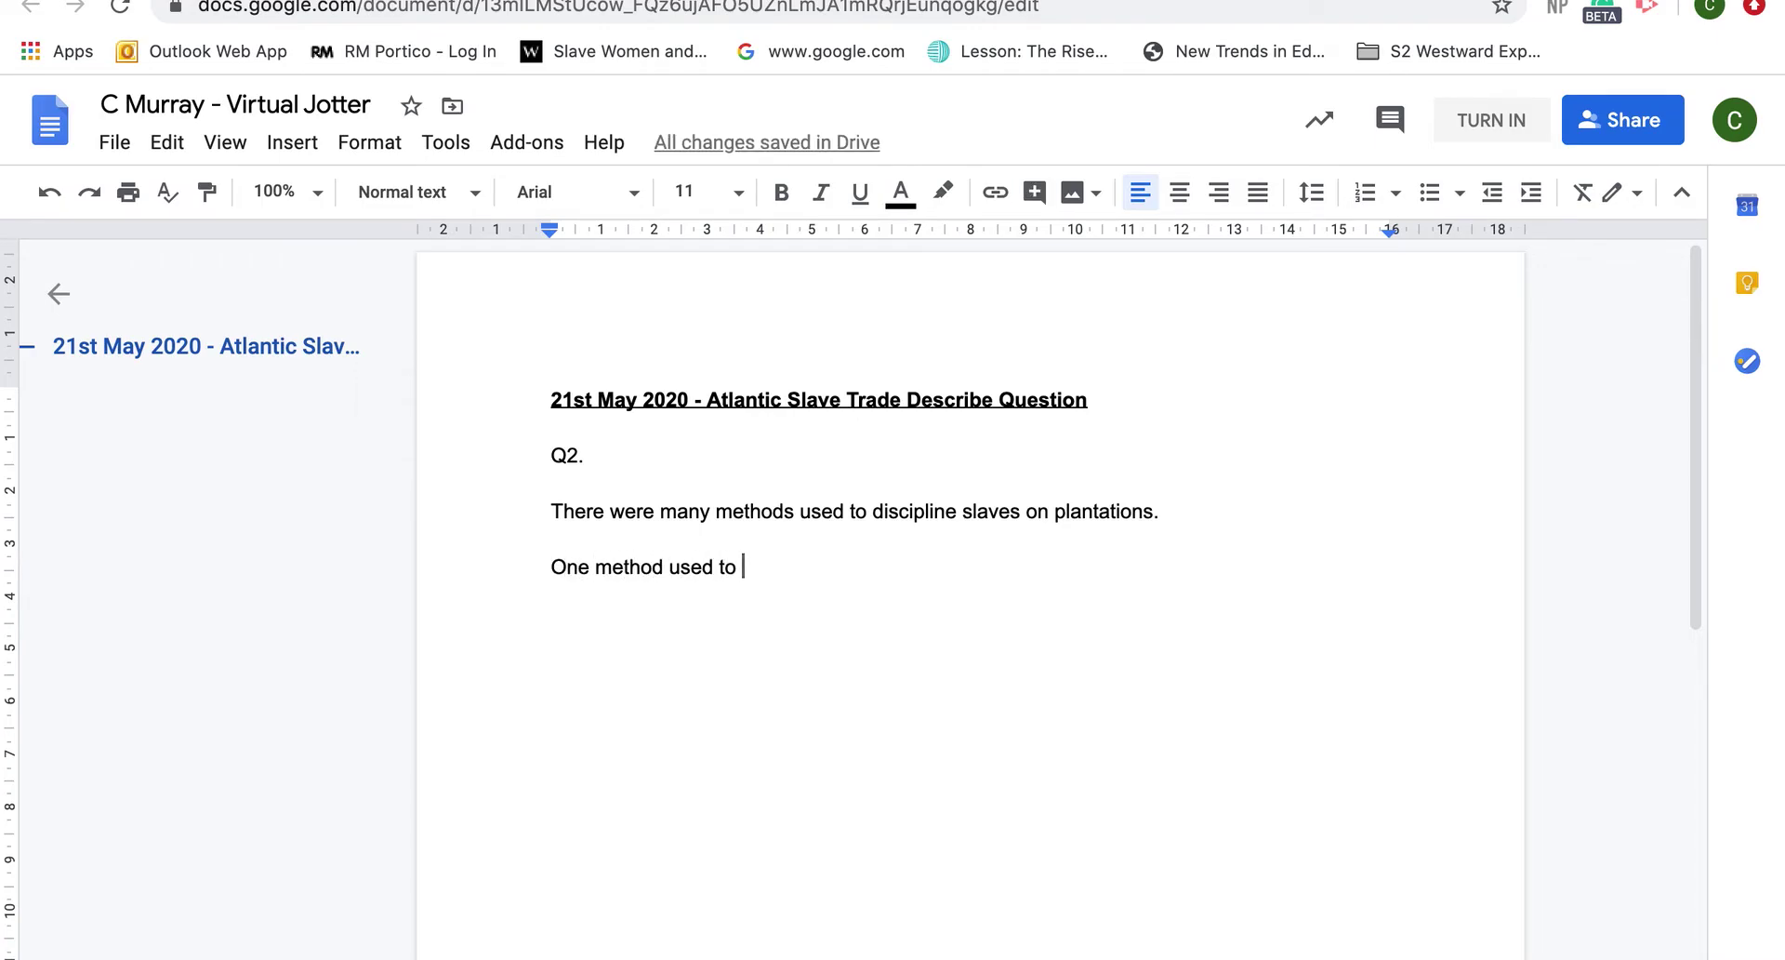
type("discip")
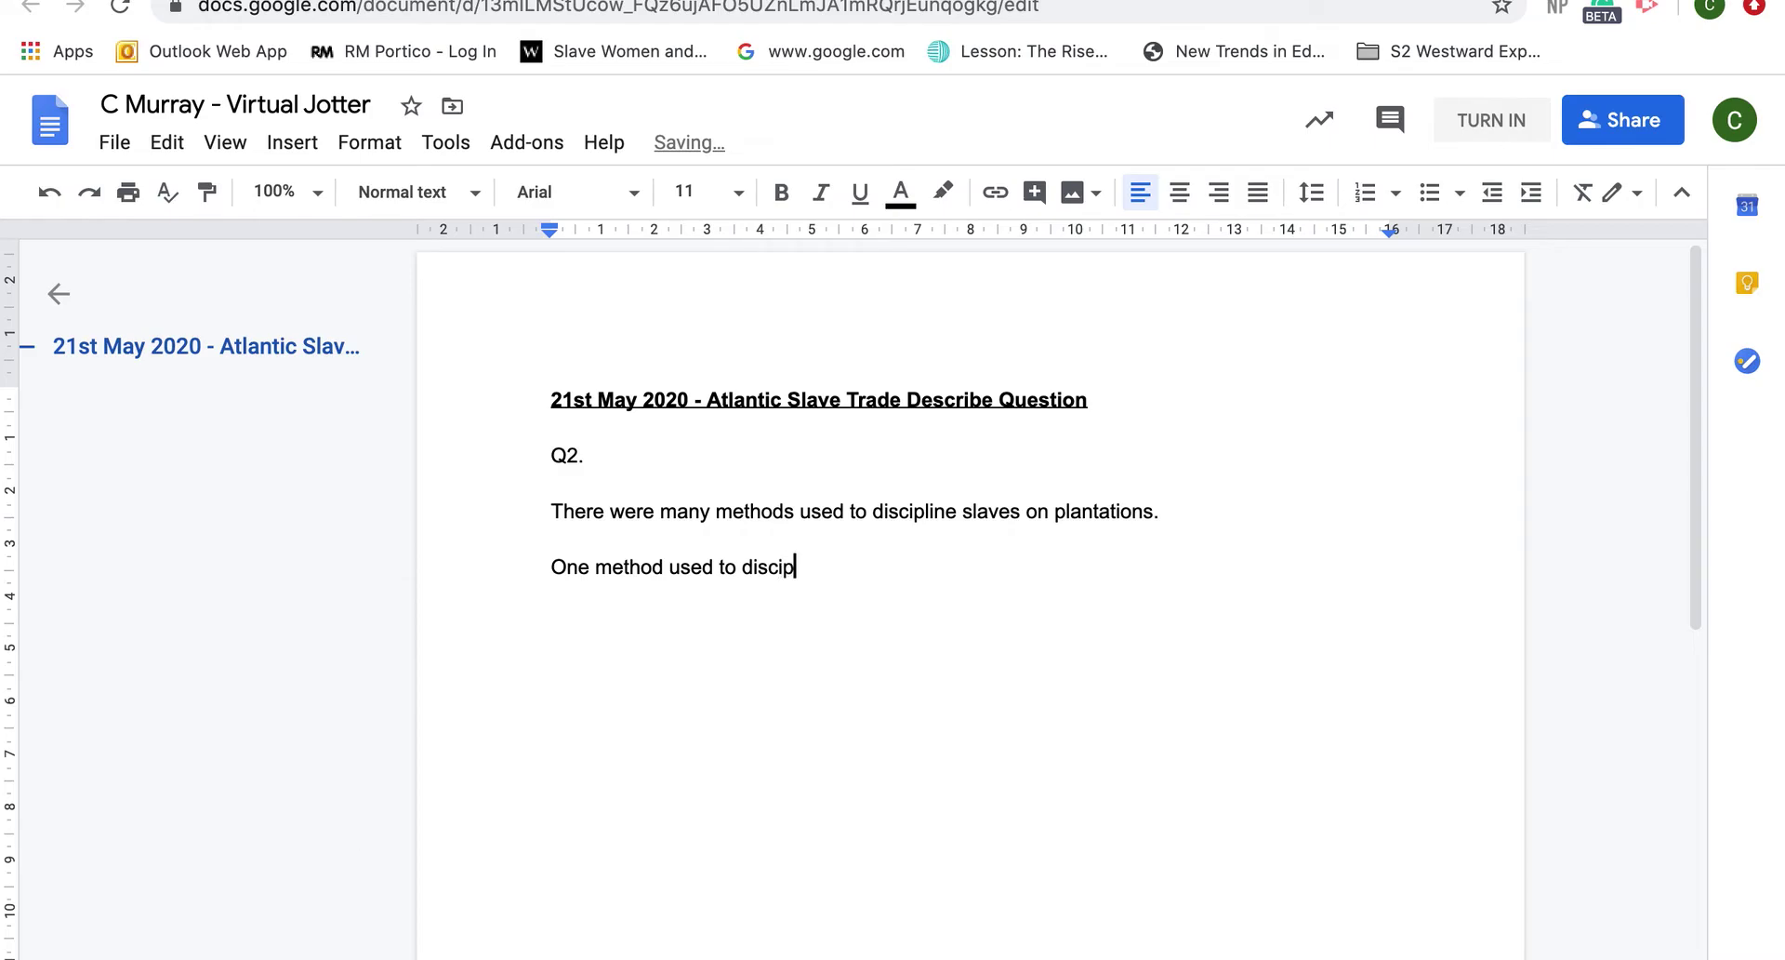
type("line slaves on the plantations wa")
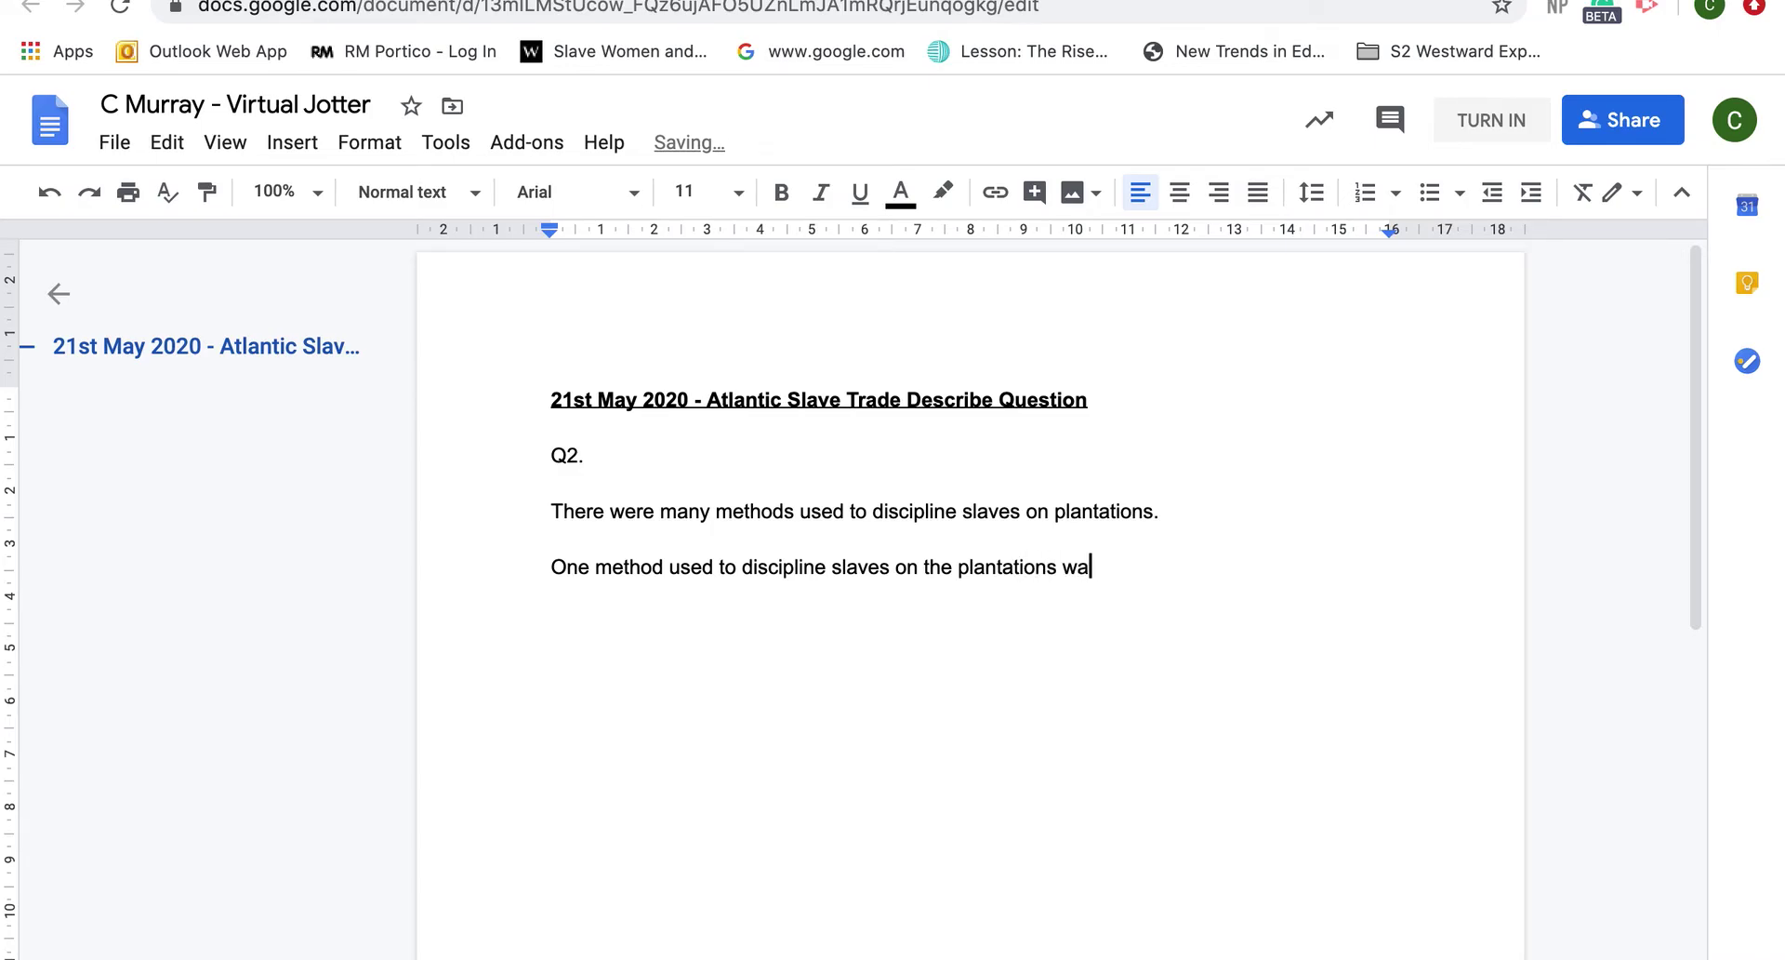
type("s the whip also kn")
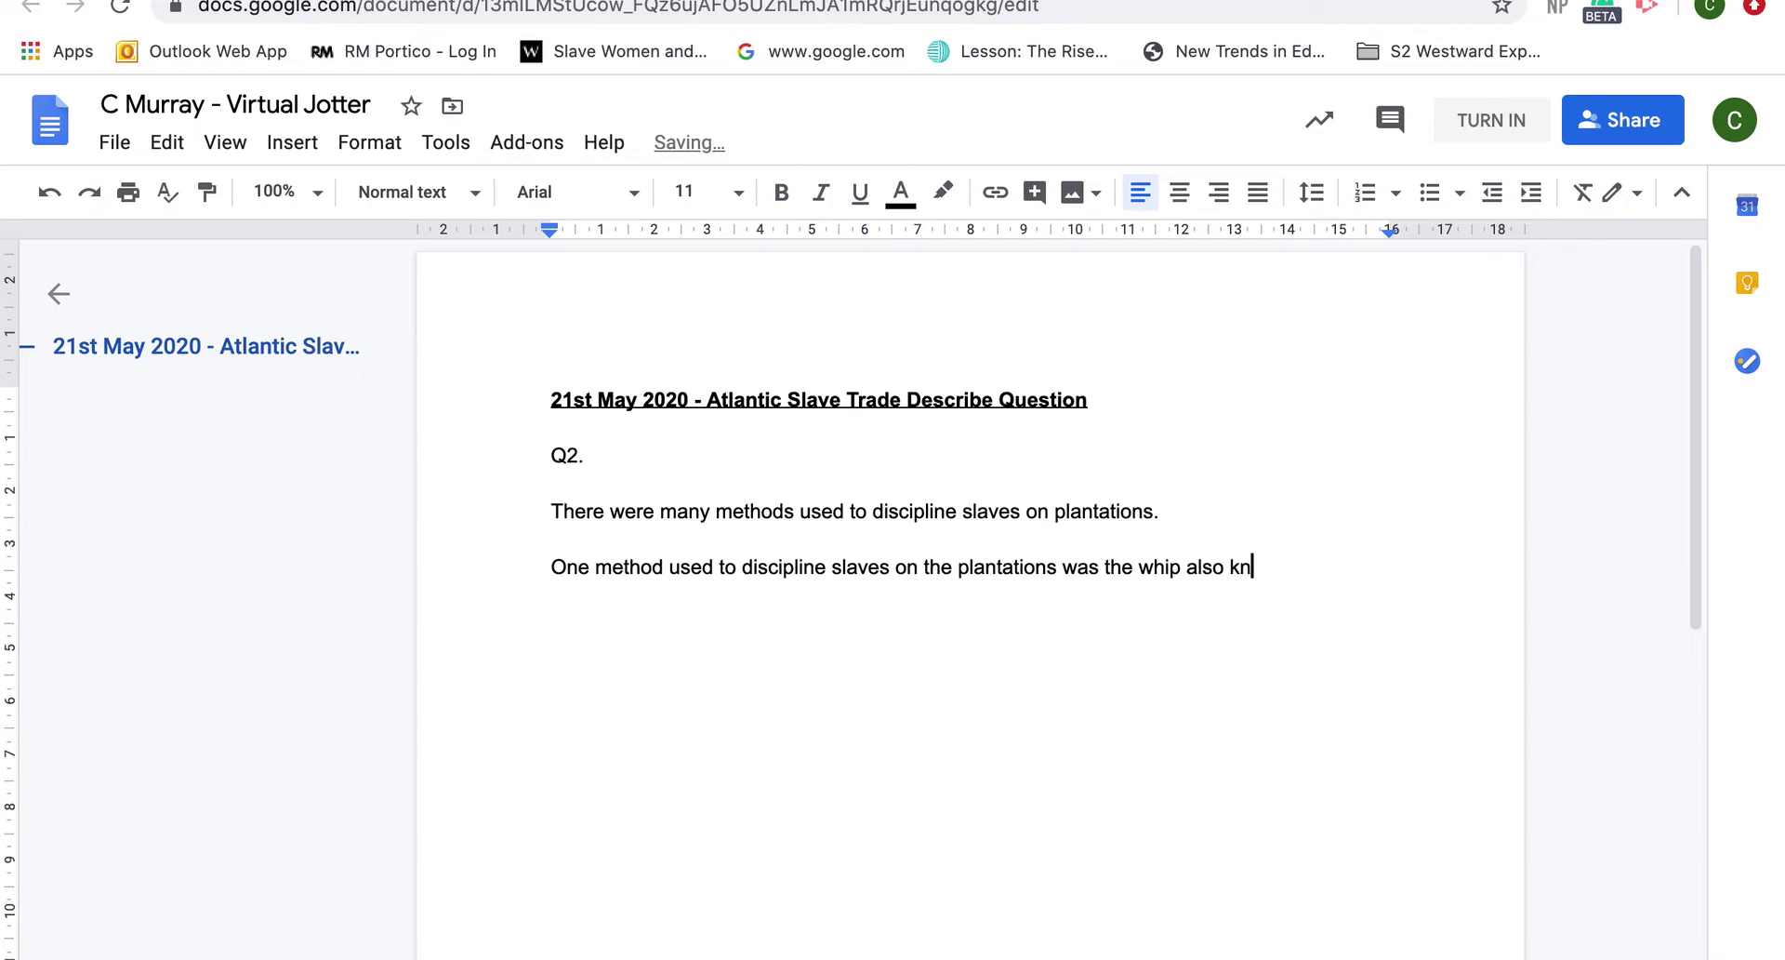
type("own as the cat o nin")
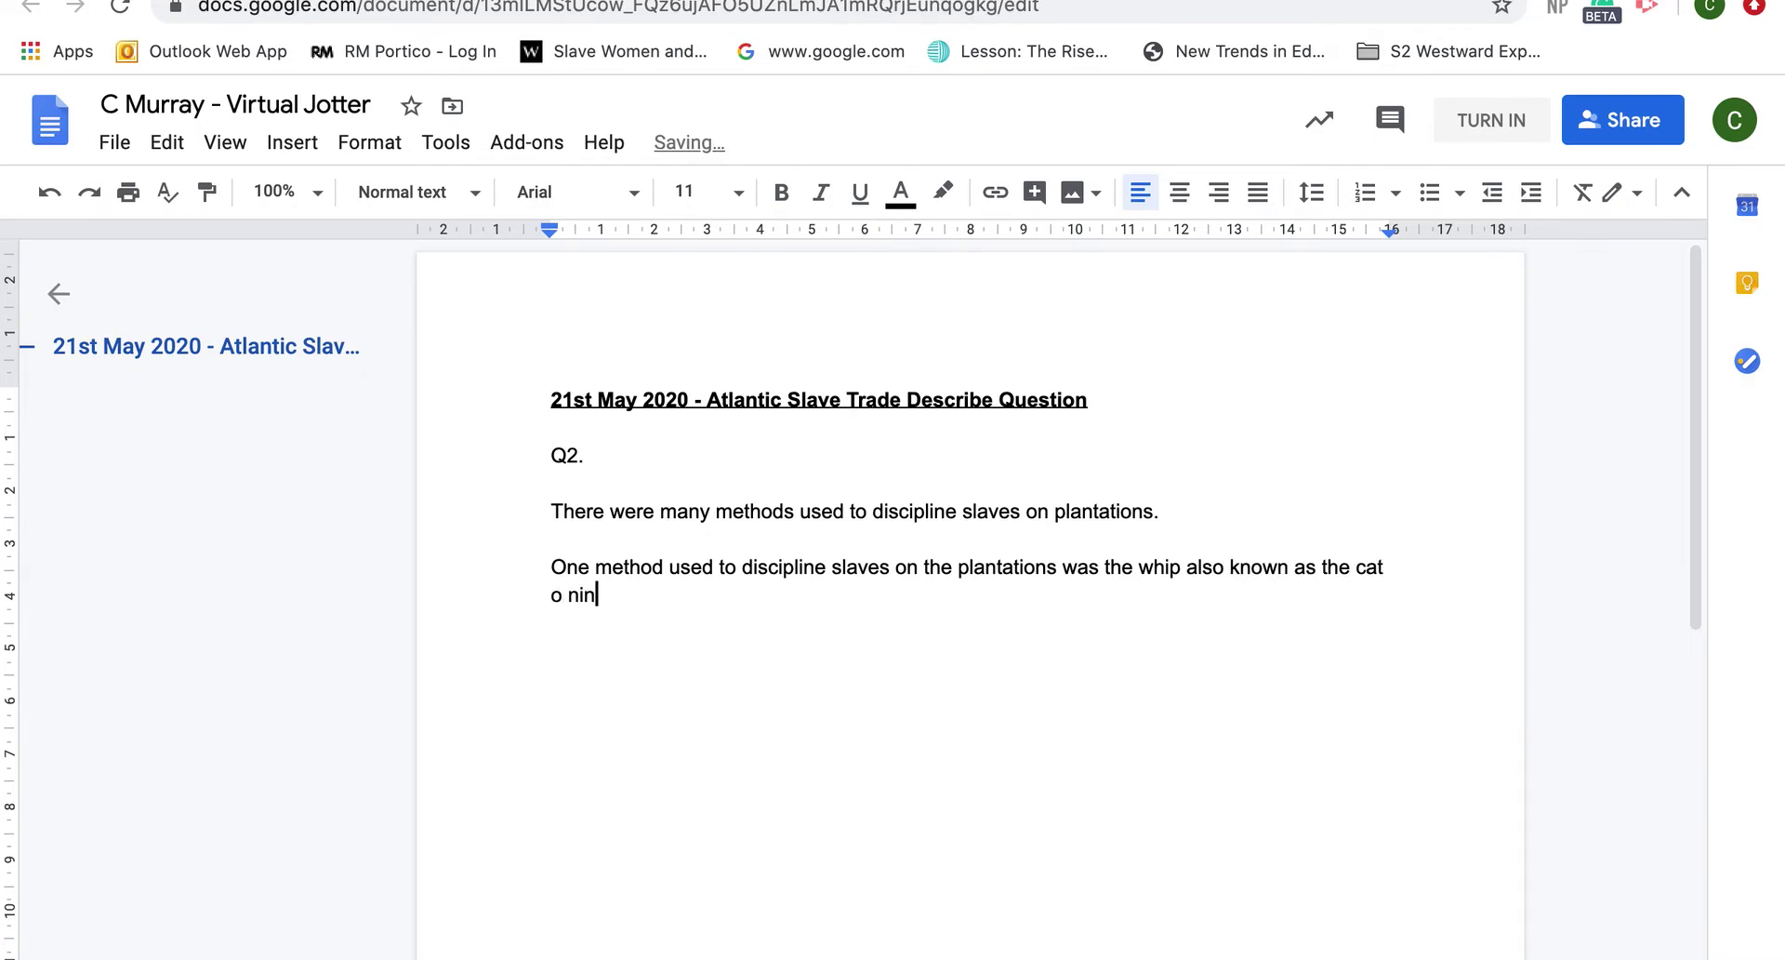
type("e tails used to make slaves work he")
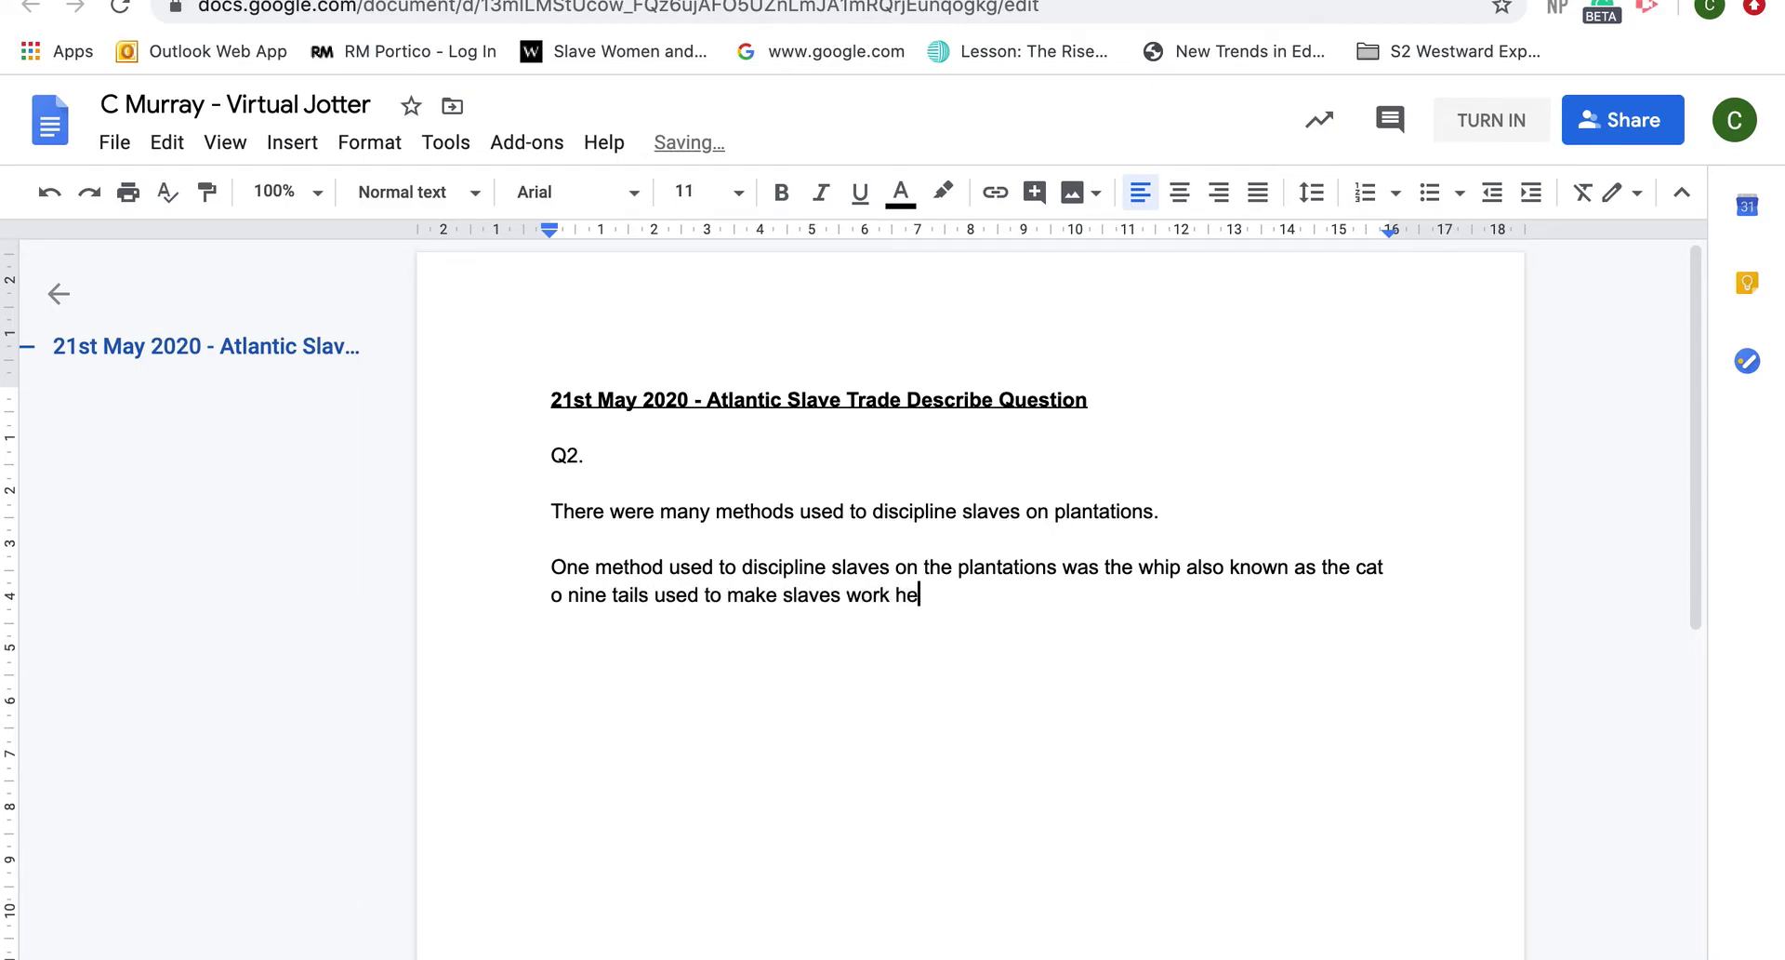
key("BackSpace")
type("arded .")
key("Return")
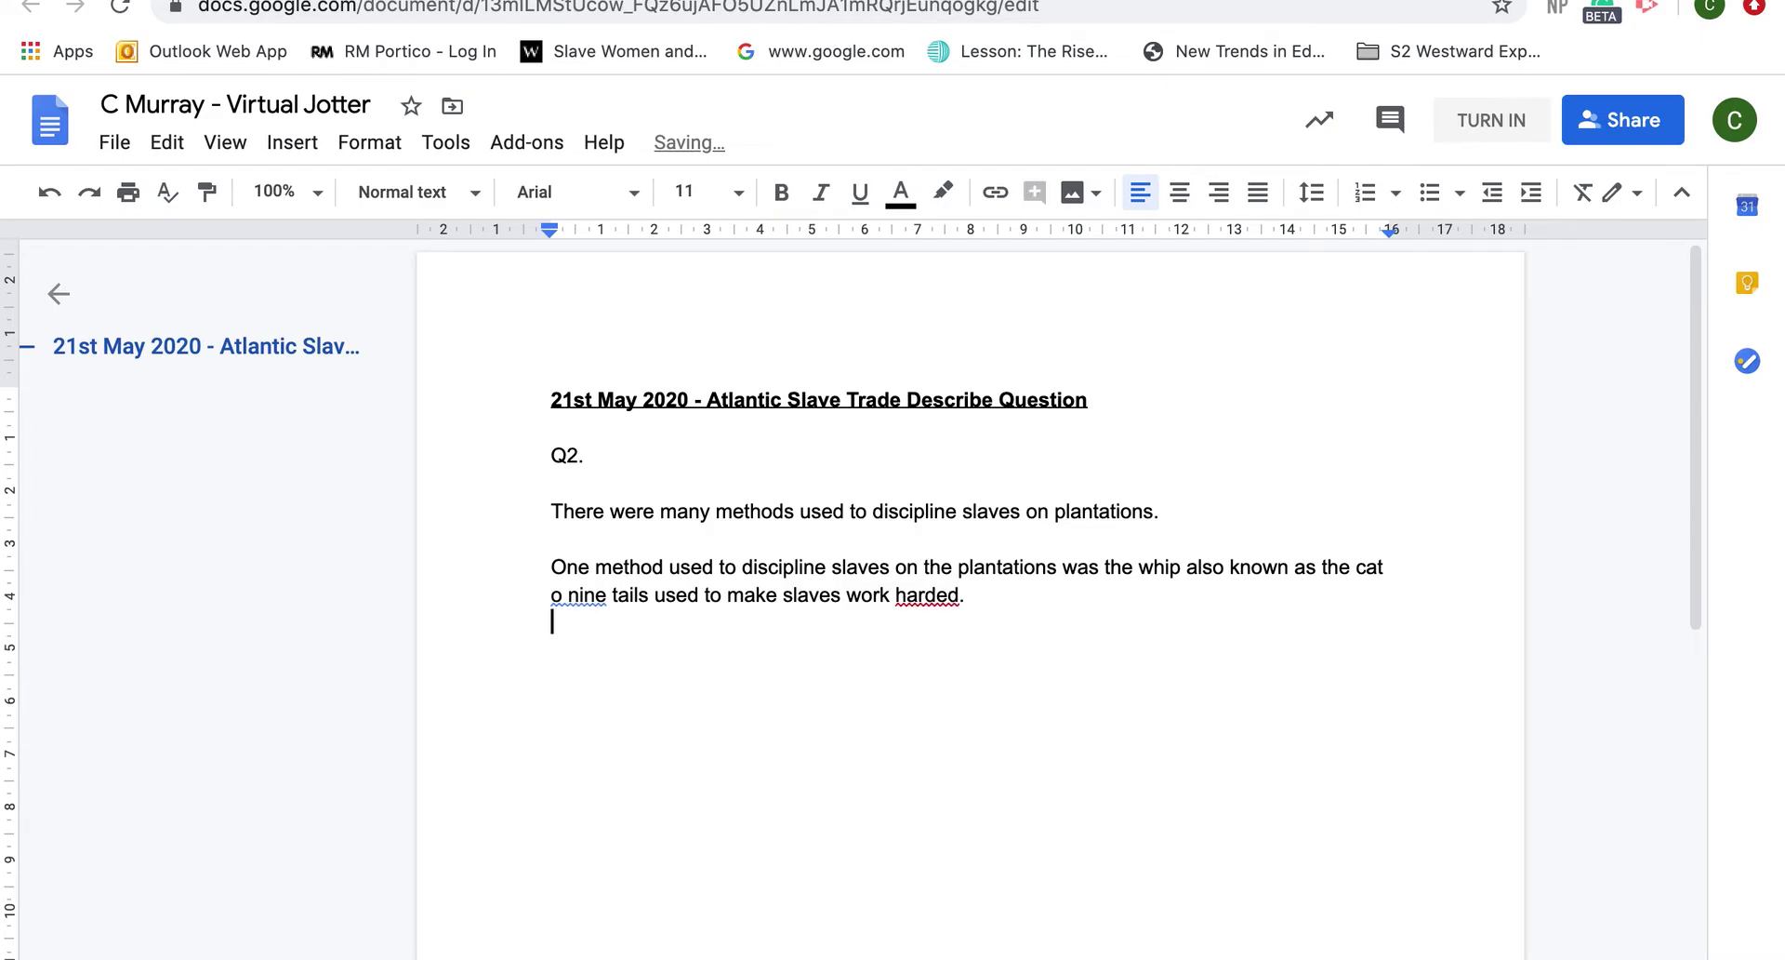
key("Return")
Step: Correct the misspelled "harded" to "harder" and check the grammar suggestion for "o nine" without applying it
right_click(912, 588)
left_click(989, 671)
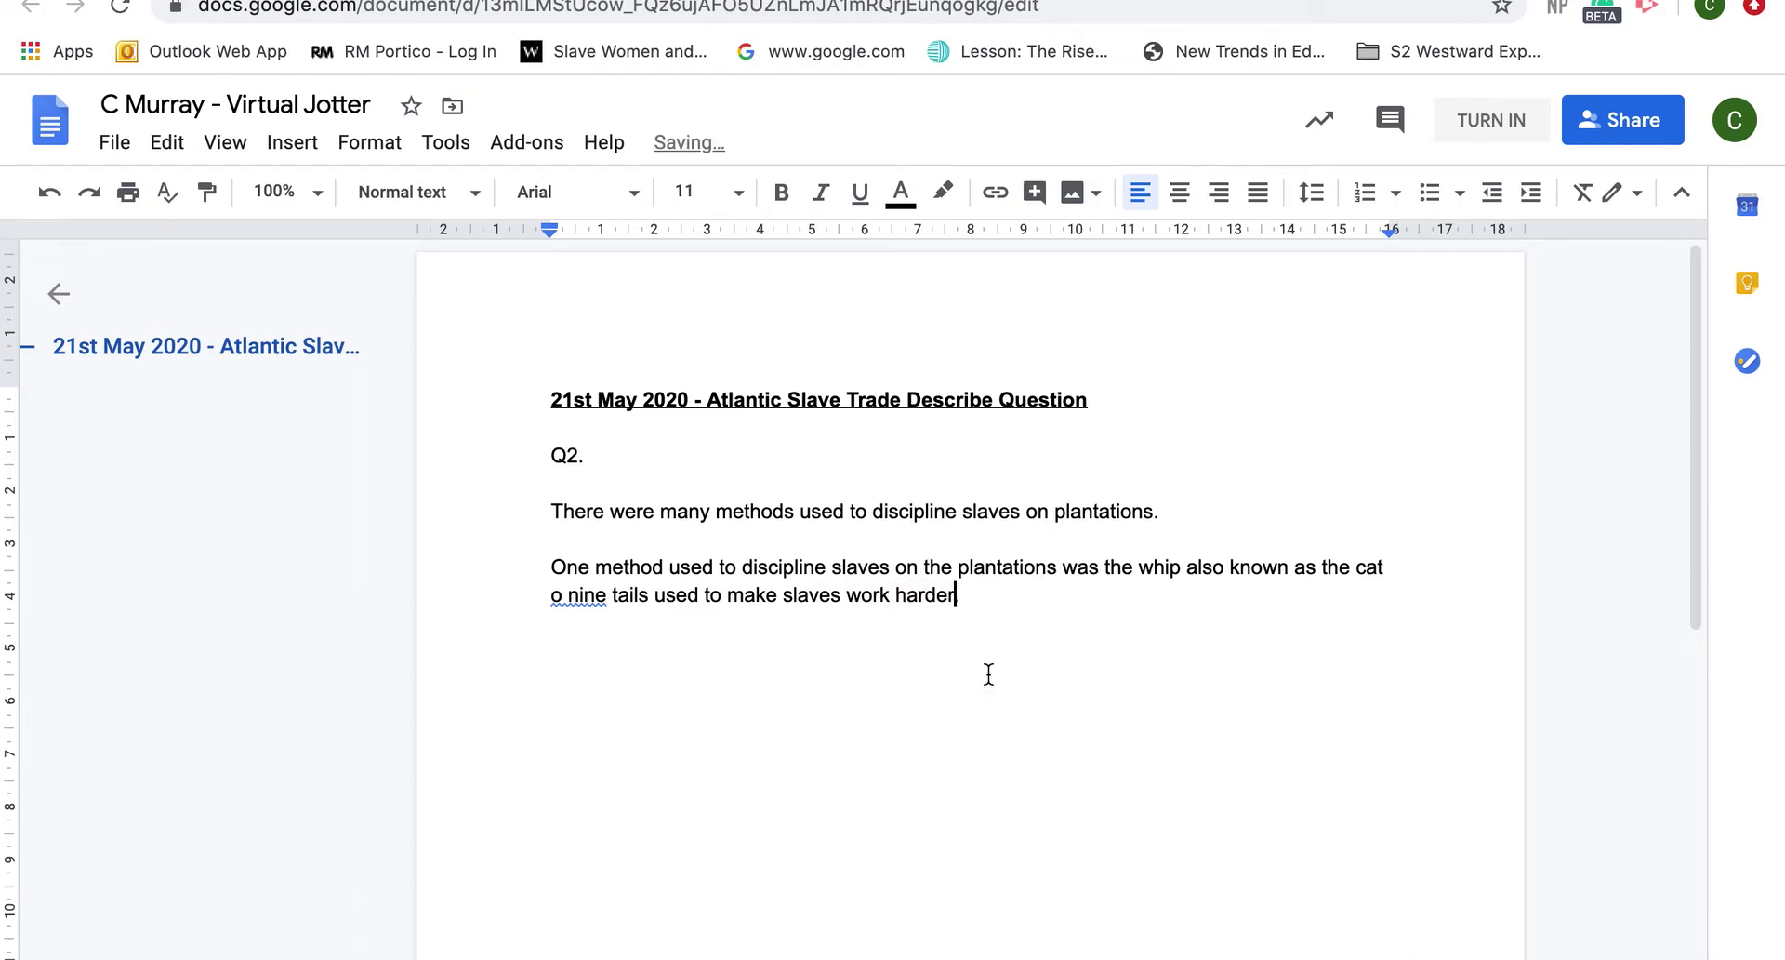
right_click(576, 596)
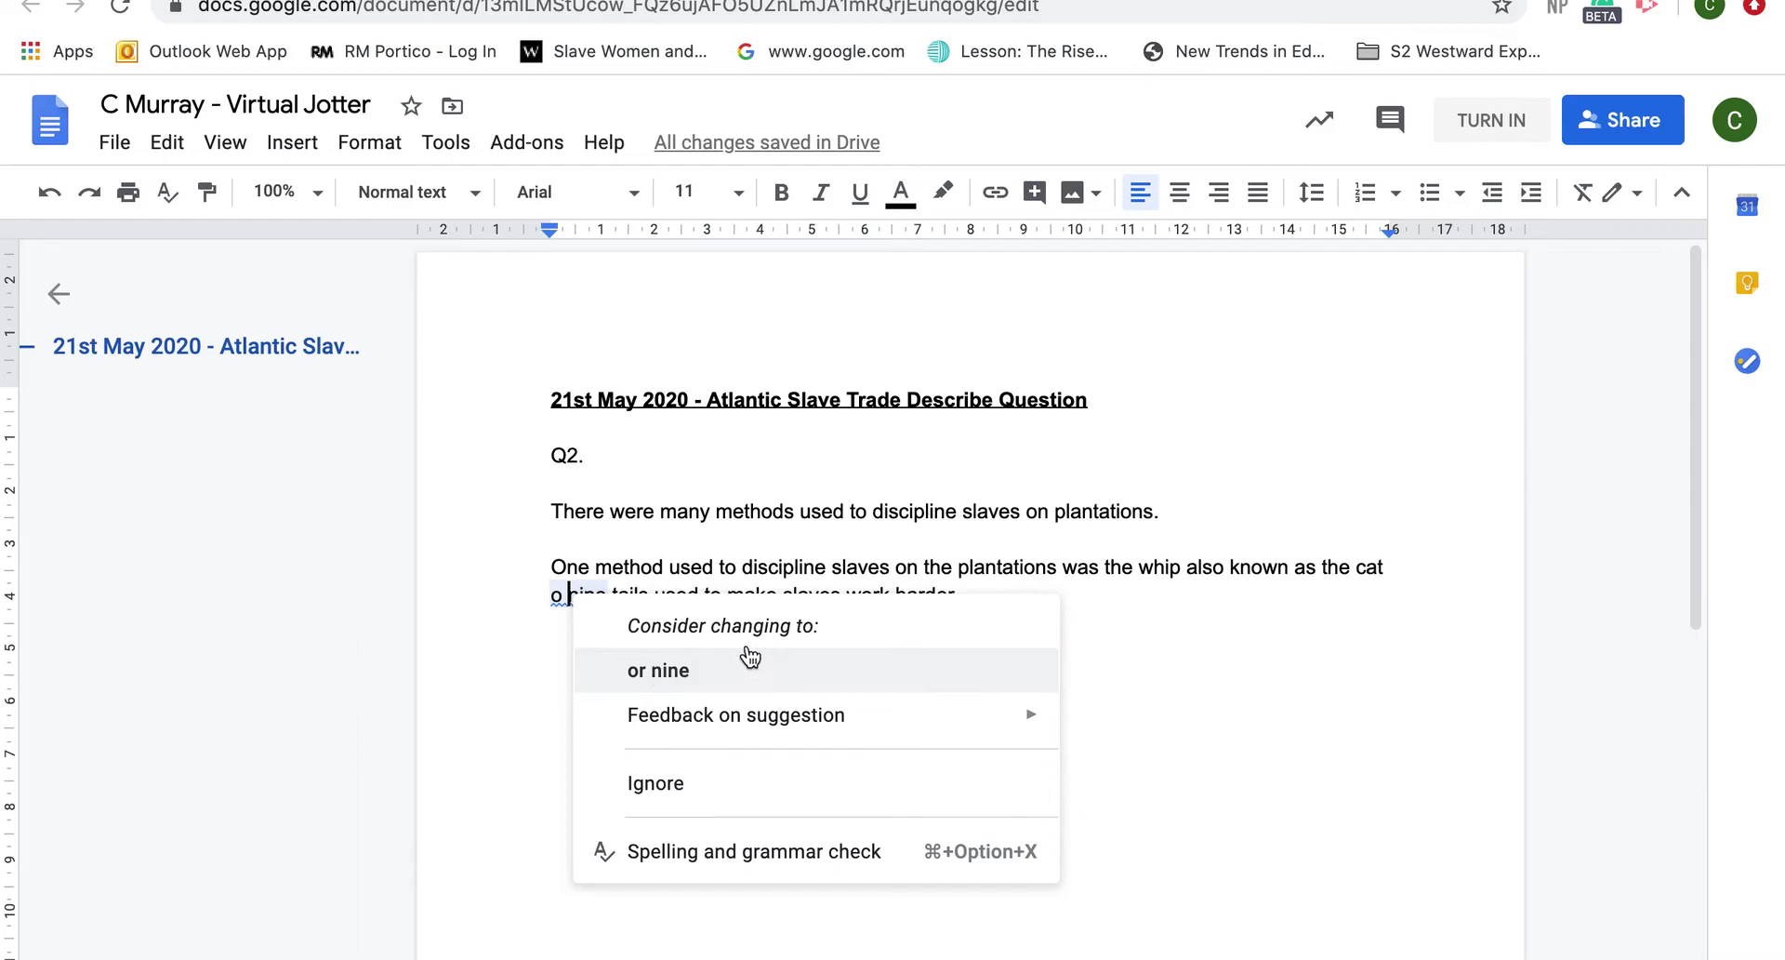
double_click(1074, 595)
left_click(1057, 600)
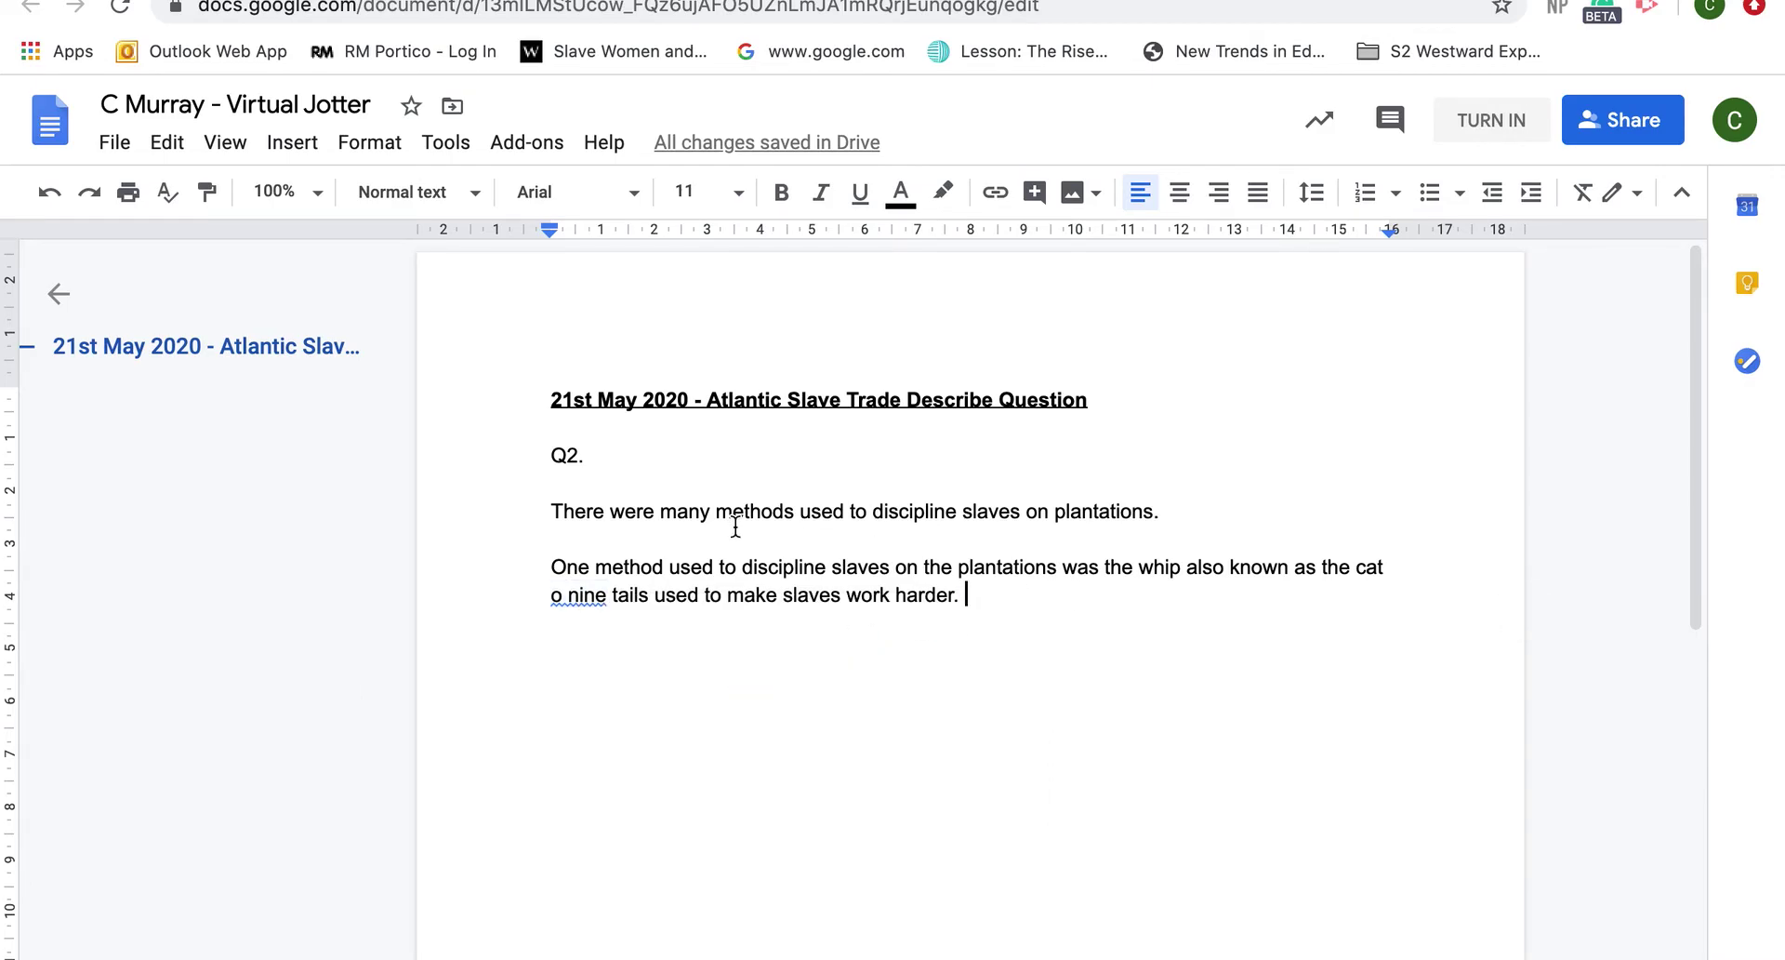
Step: Hand in the Virtual Jotter document for the Virtual Jotter assignment and confirm the submission
left_click(1477, 121)
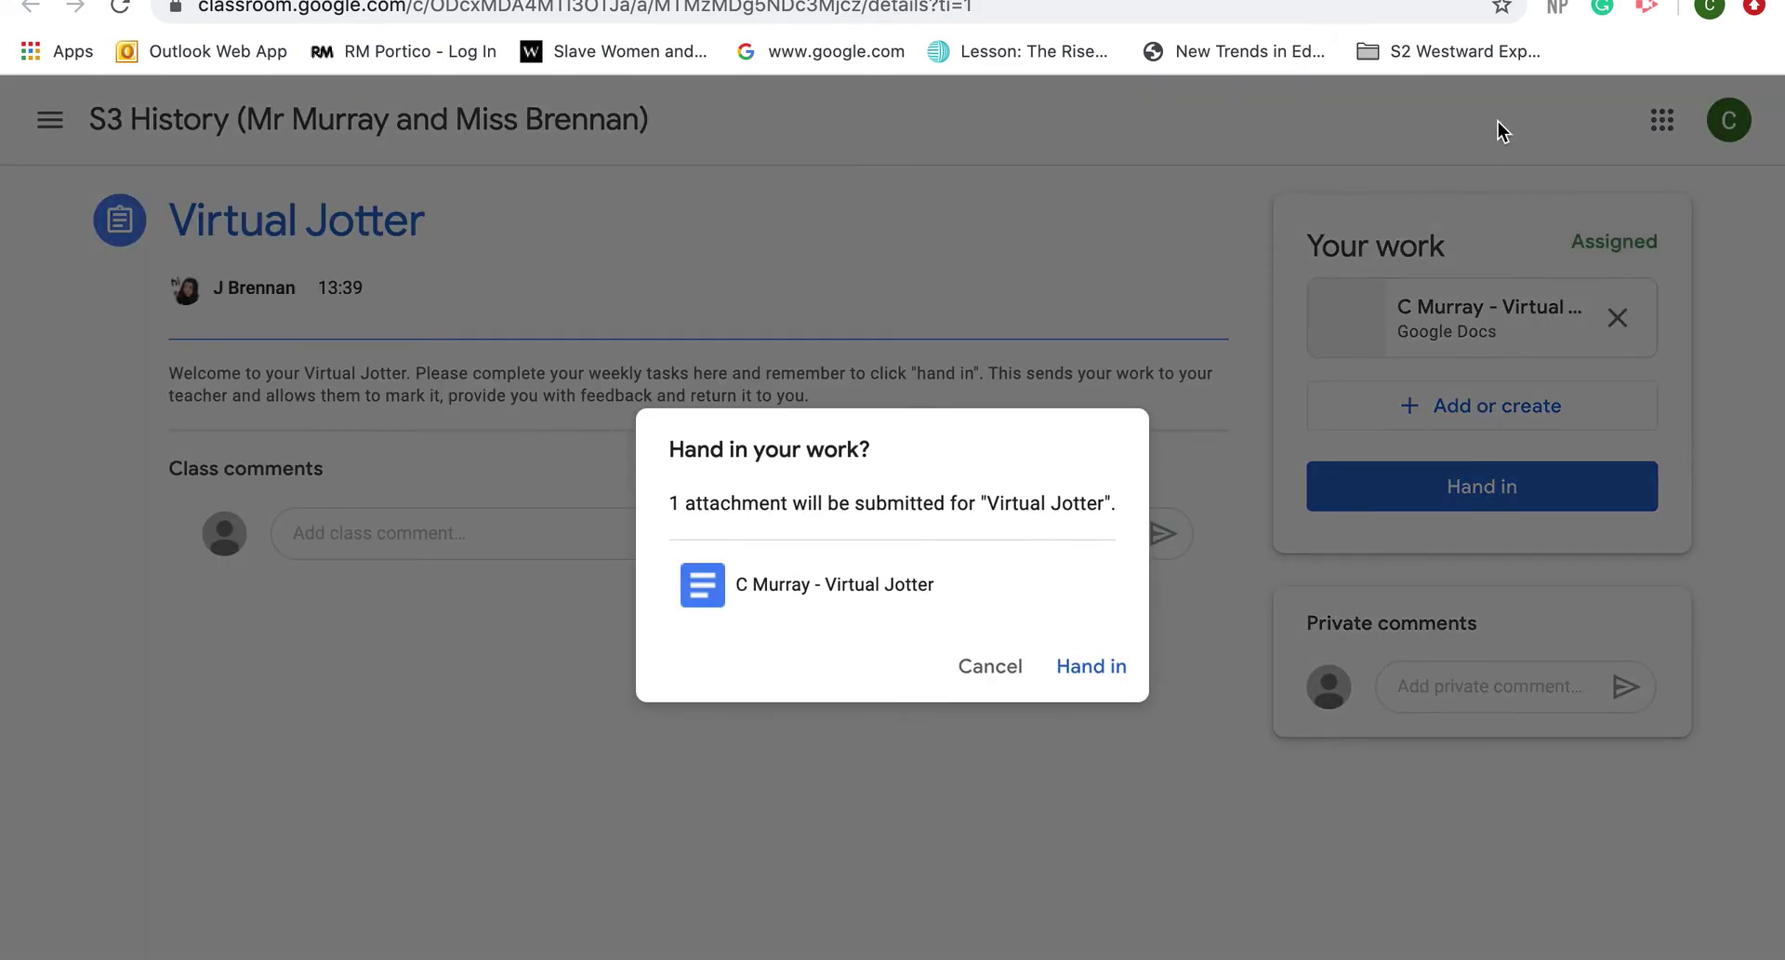
left_click(1093, 667)
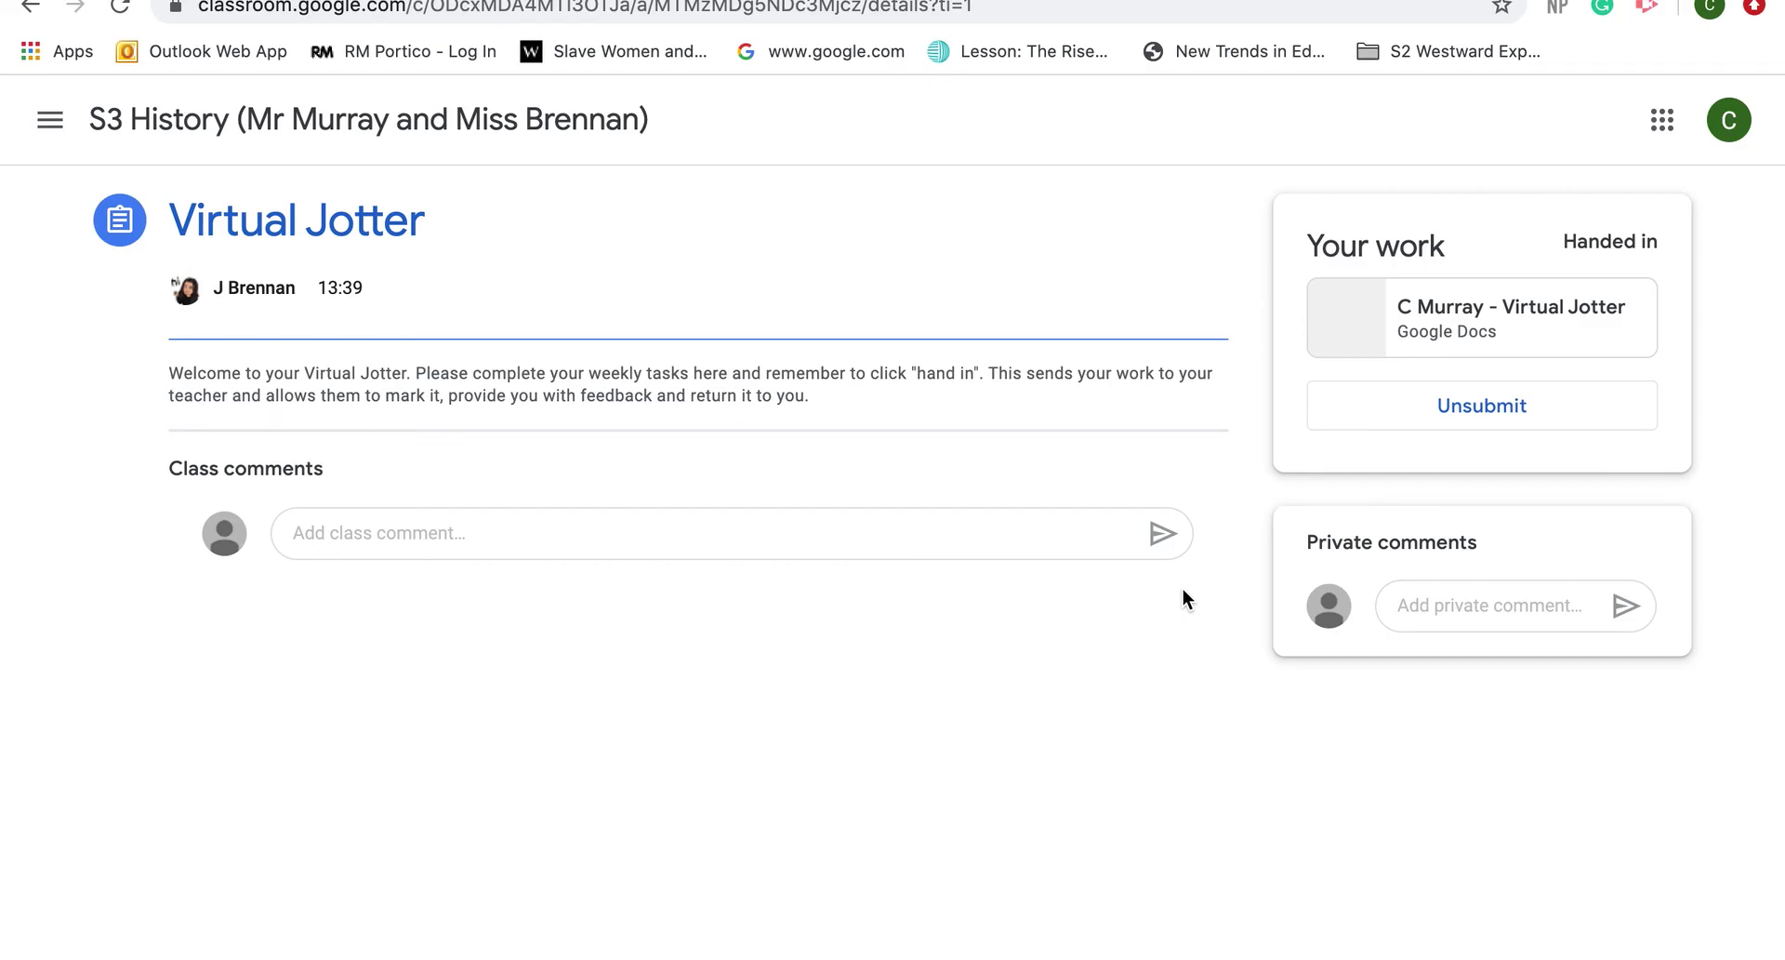
Step: Post a private comment on the assignment addressing the teacher by name, followed by "I don't know where to find this information."
left_click(1440, 607)
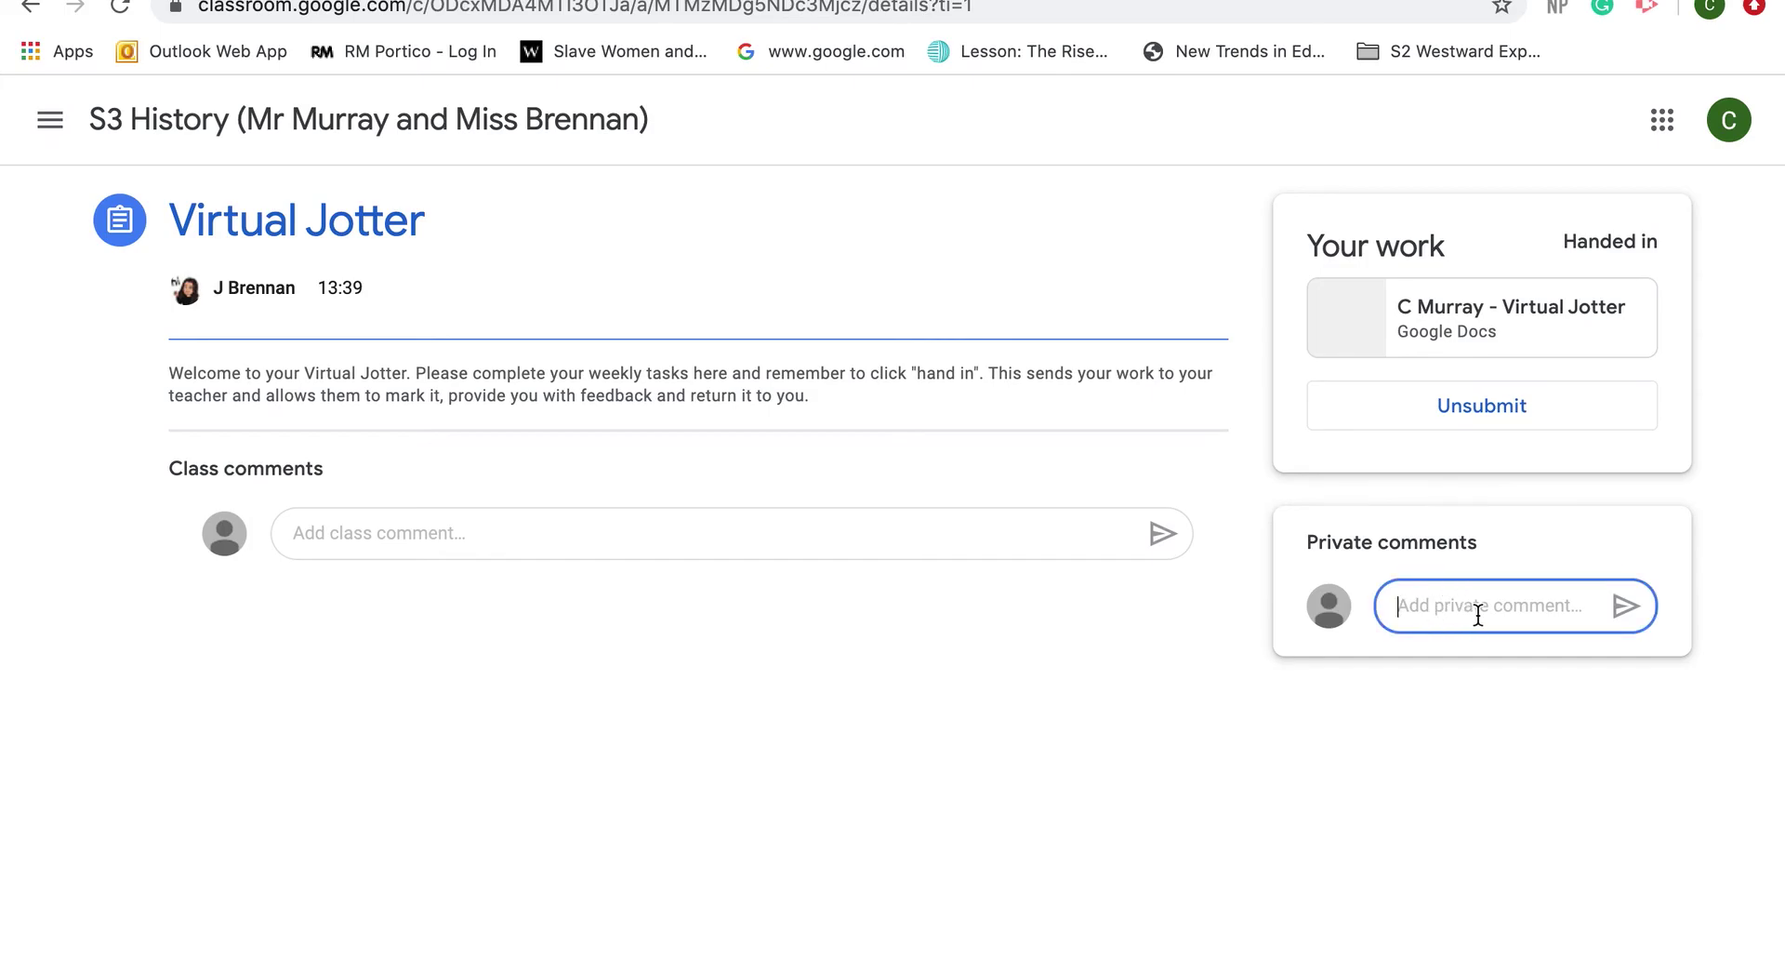
type("Mis")
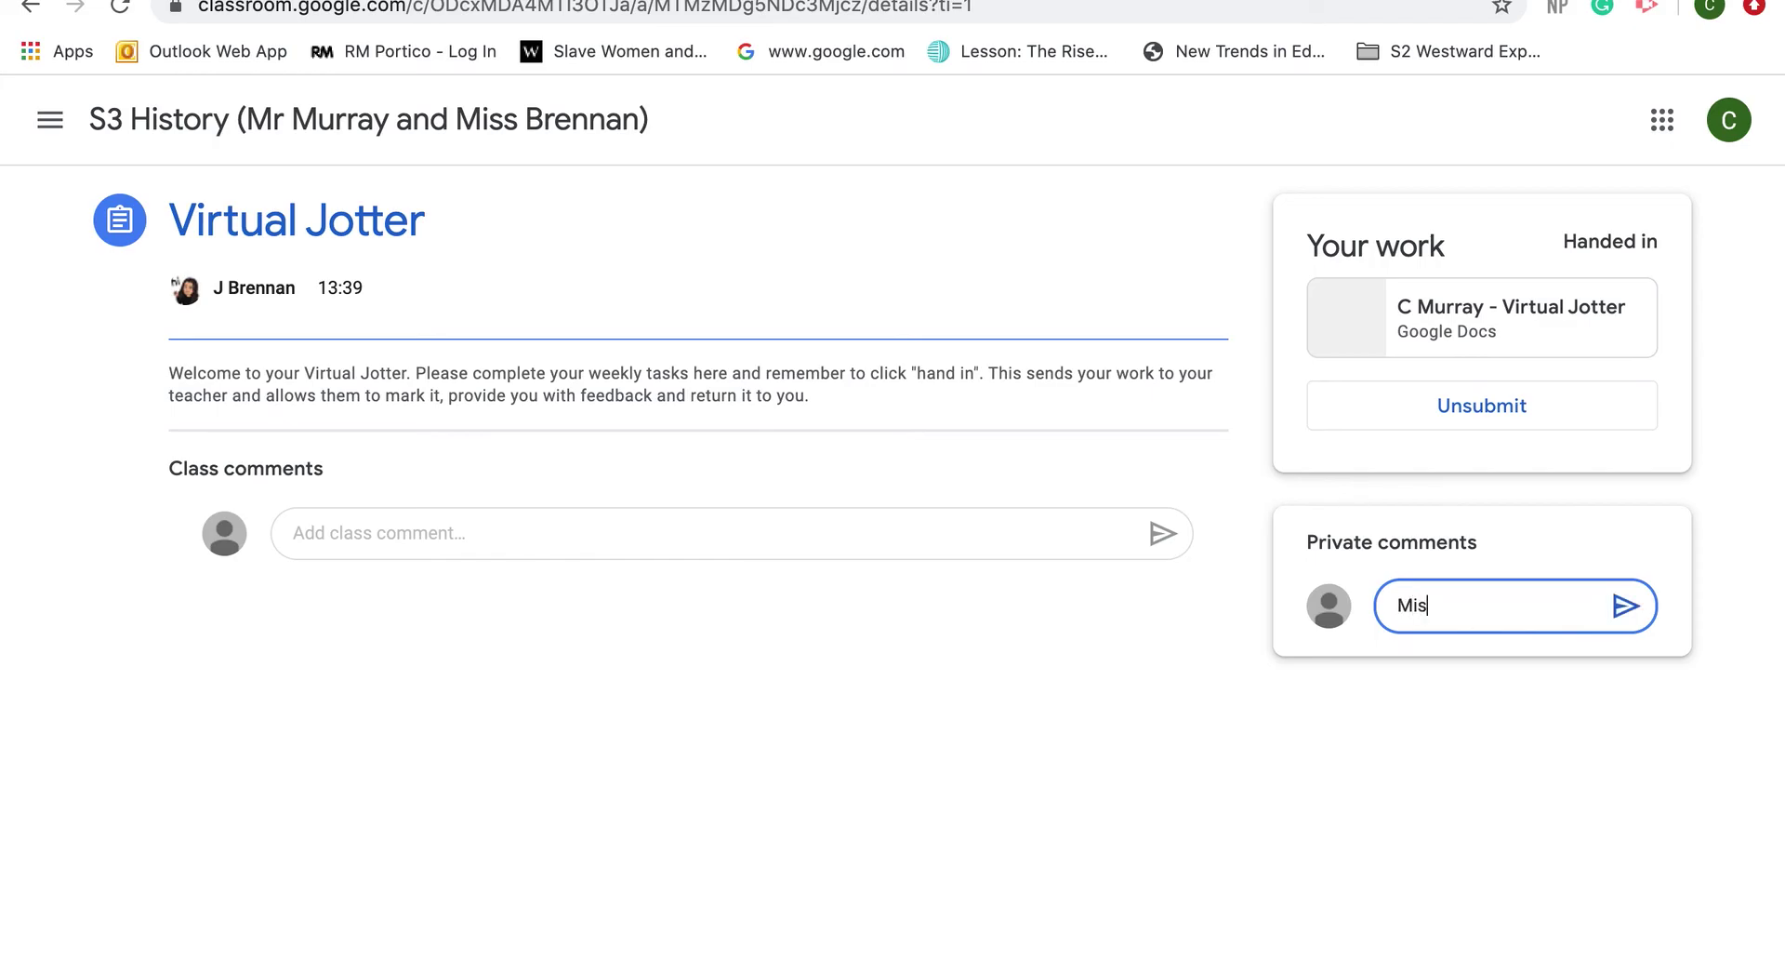
type("s Brennan I don't know where to f")
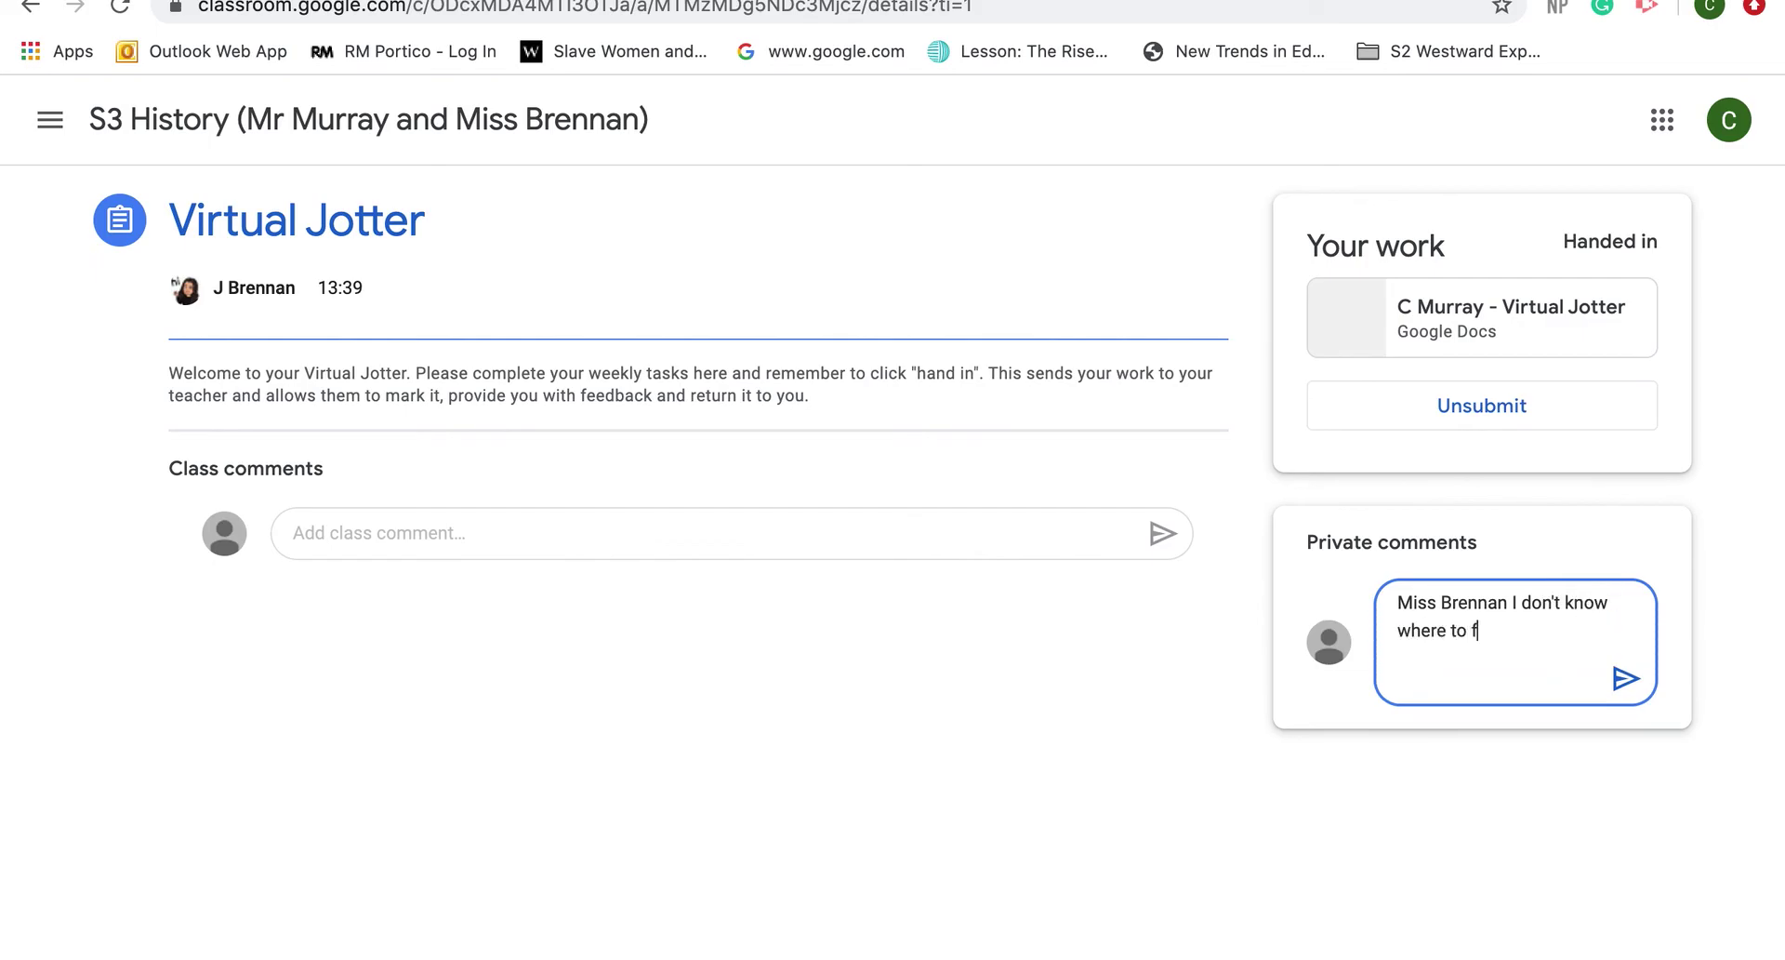
type("ind this information.")
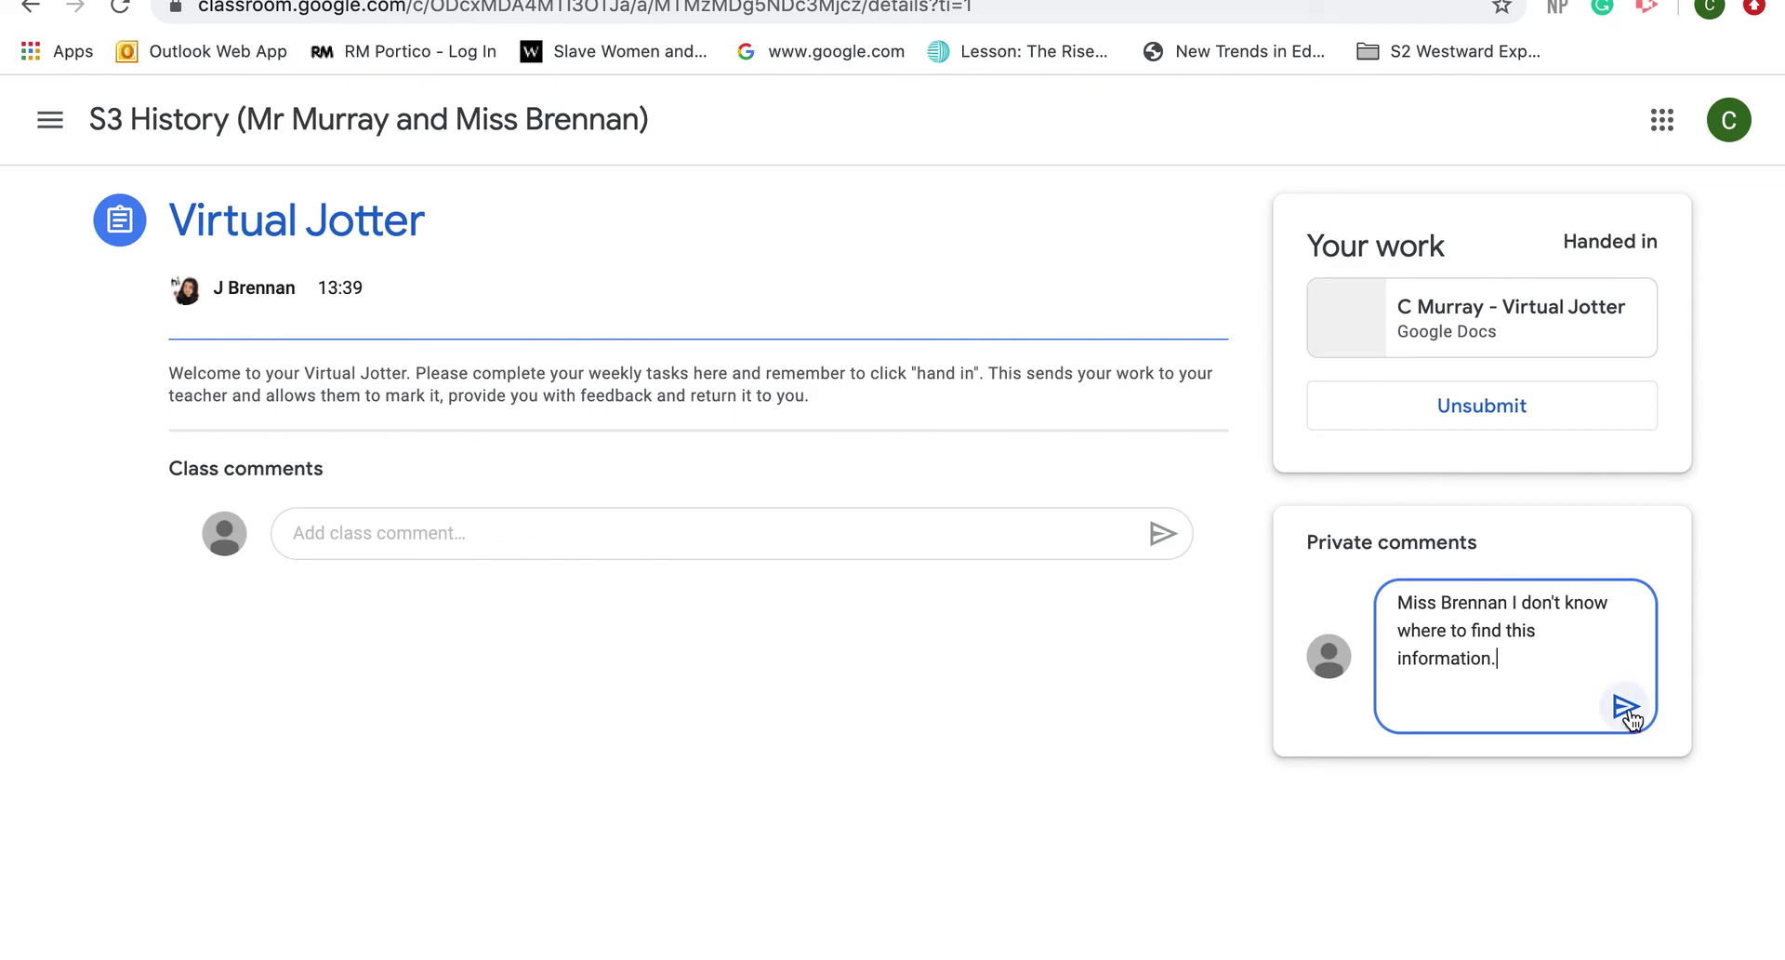
left_click(1627, 707)
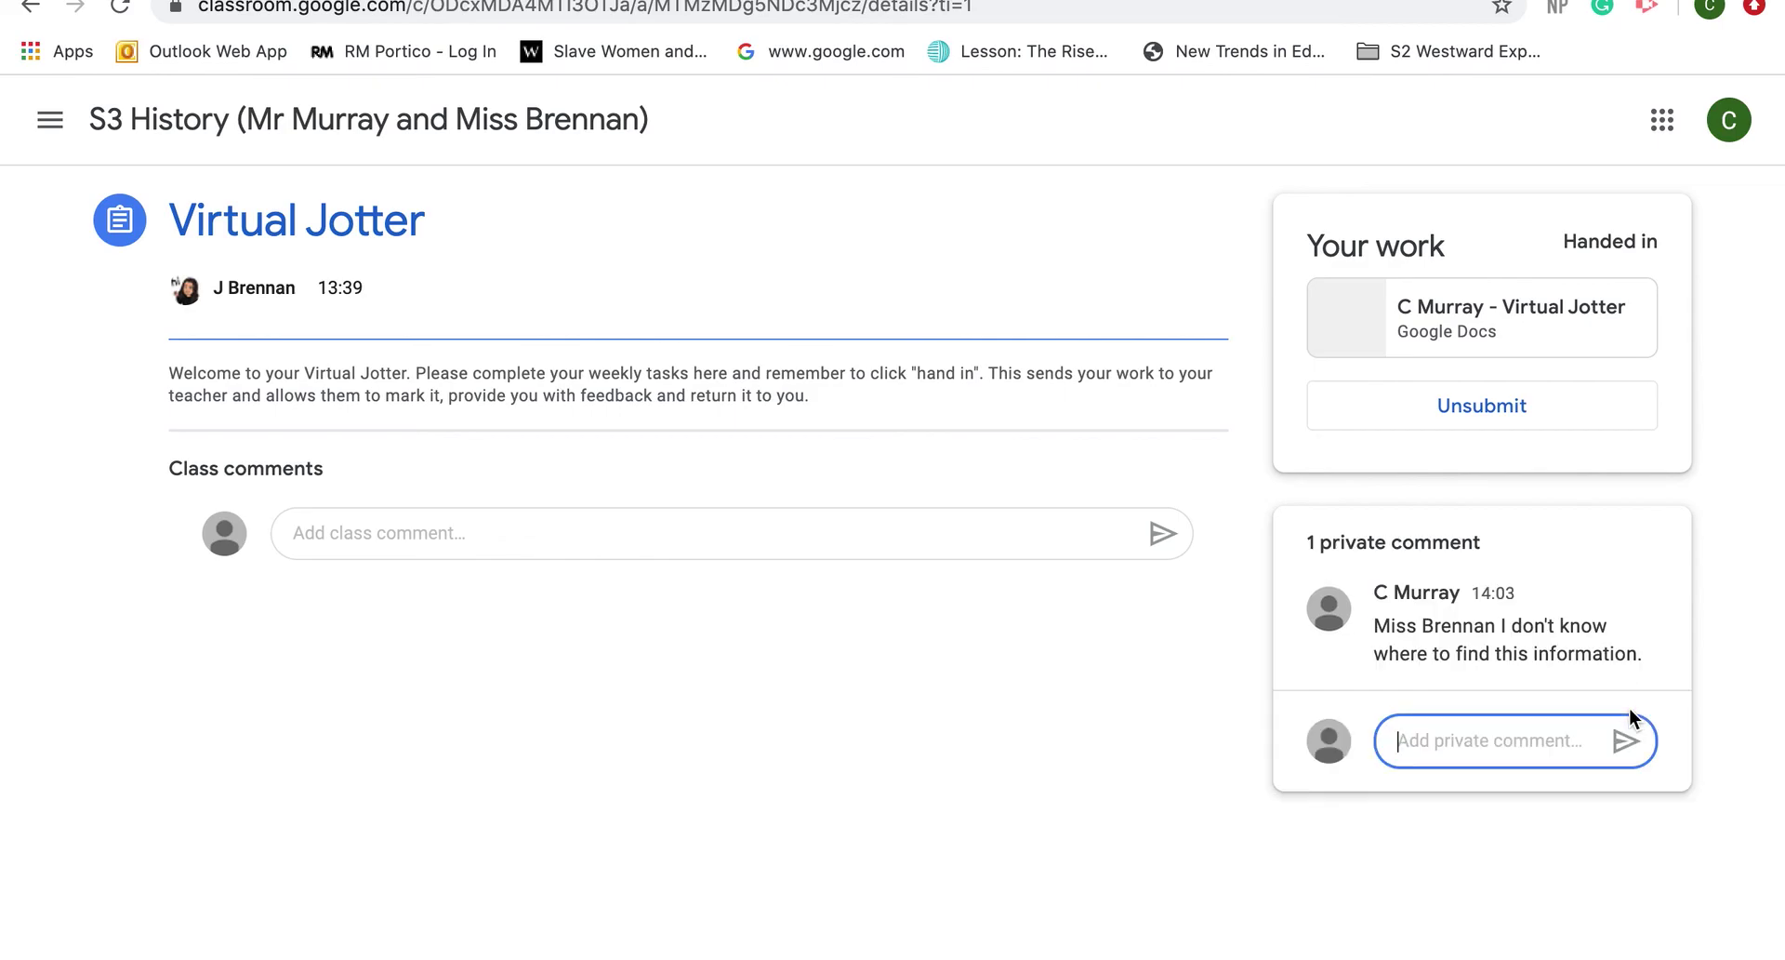